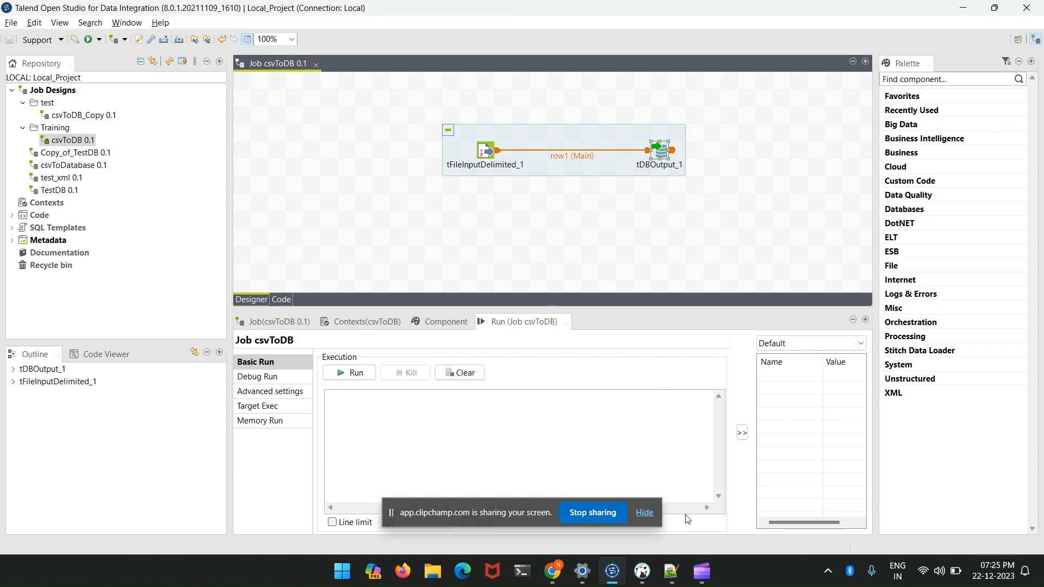
# - Switch to Notepad++ and review the header and data rows of addr.csv
pyautogui.click(679, 569)
pyautogui.click(268, 152)
pyautogui.moveTo(268, 151); pyautogui.dragTo(34, 66)
pyautogui.click(234, 119)
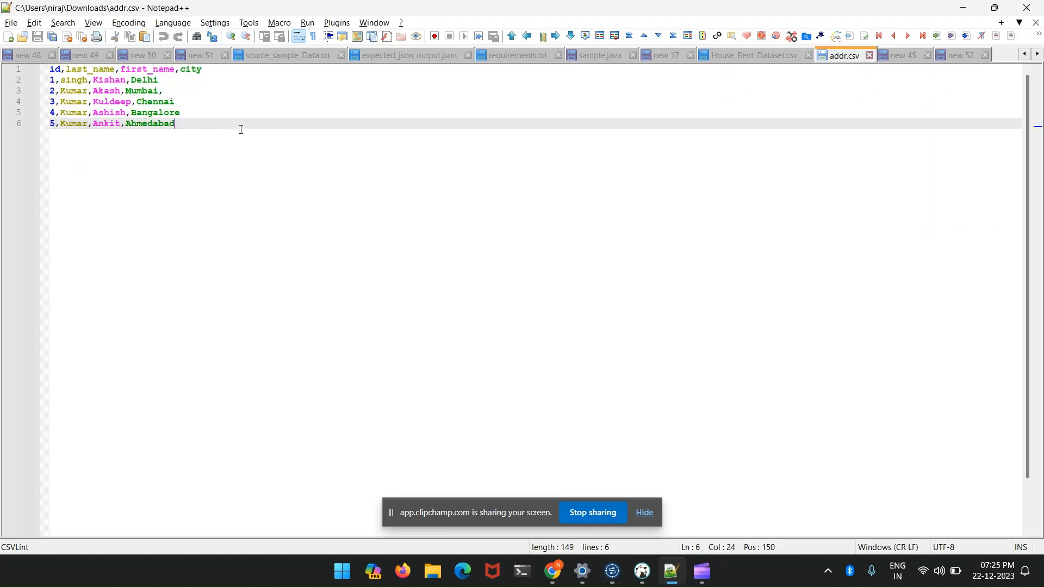
# - Switch to DBeaver and run the SELECT * FROM address query to view the table's rows
pyautogui.click(642, 571)
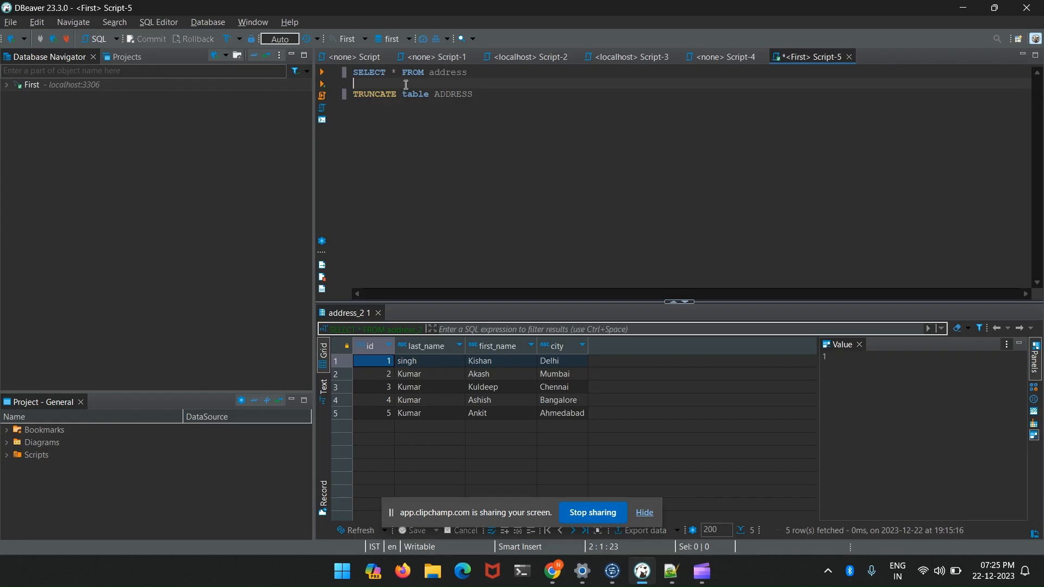
pyautogui.hotkey('shift', 'Up')
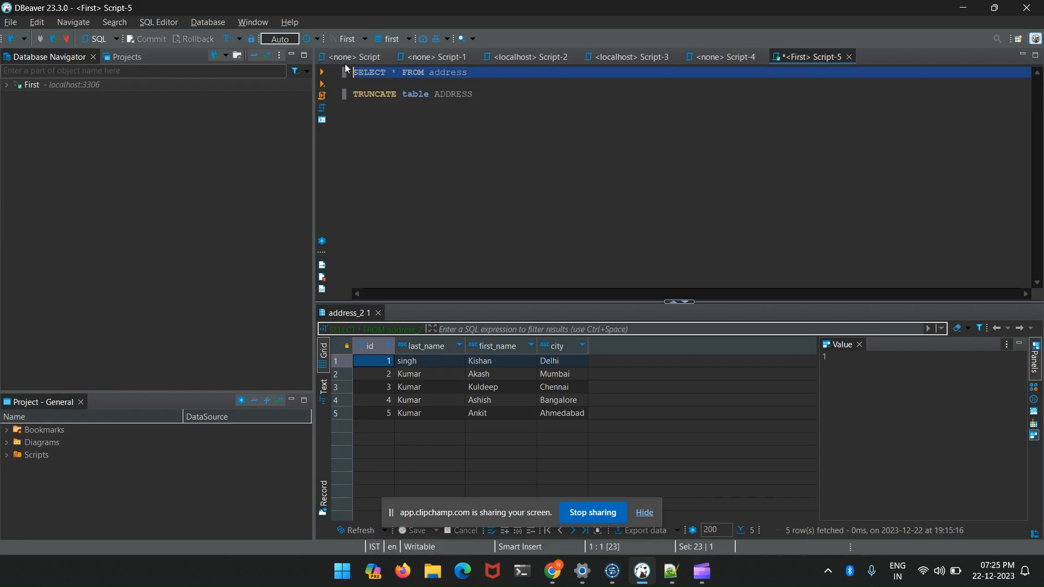
pyautogui.click(321, 72)
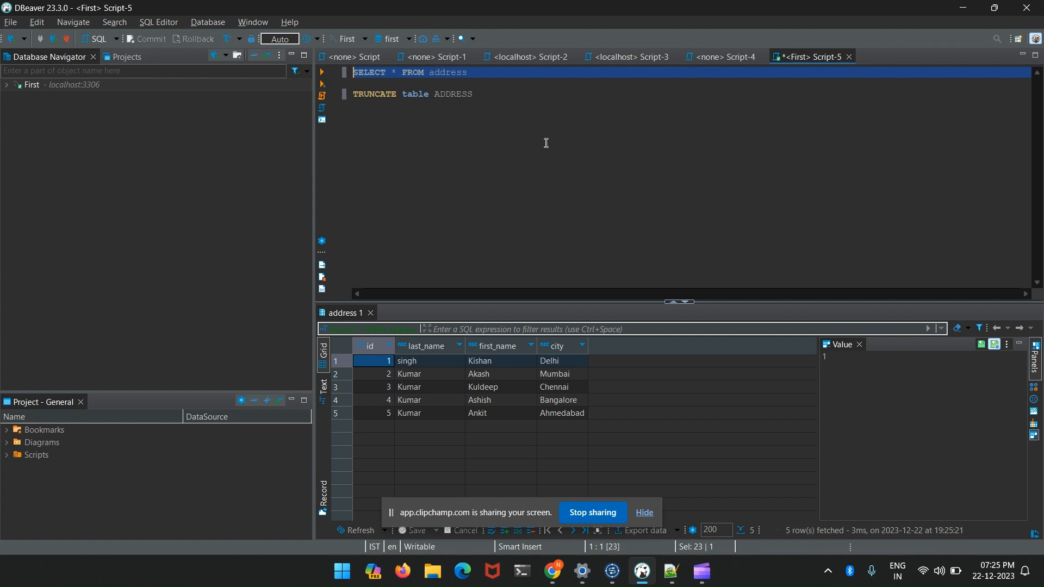
# - Switch back to Talend Open Studio and review the basic settings of tDBOutput_1 in the csvToDB job
pyautogui.hotkey('alt', 'Tab')
pyautogui.hotkey('alt', 'Tab')
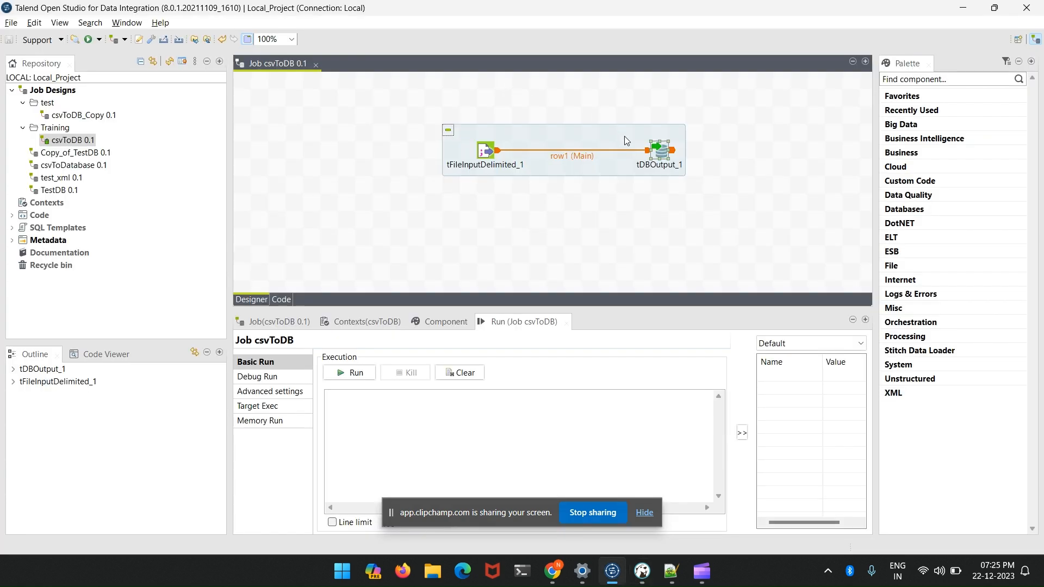
pyautogui.click(654, 200)
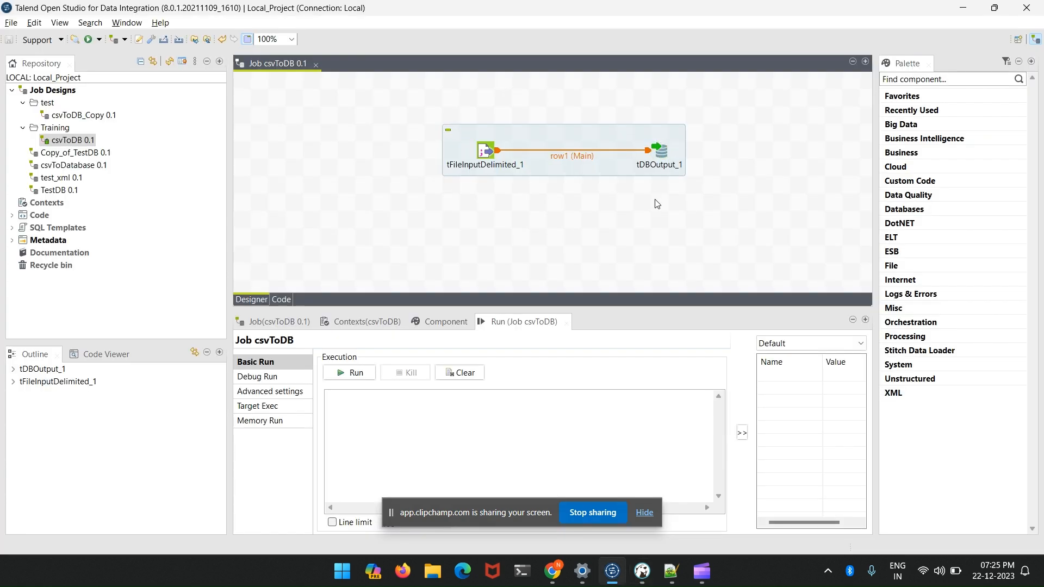
pyautogui.click(661, 157)
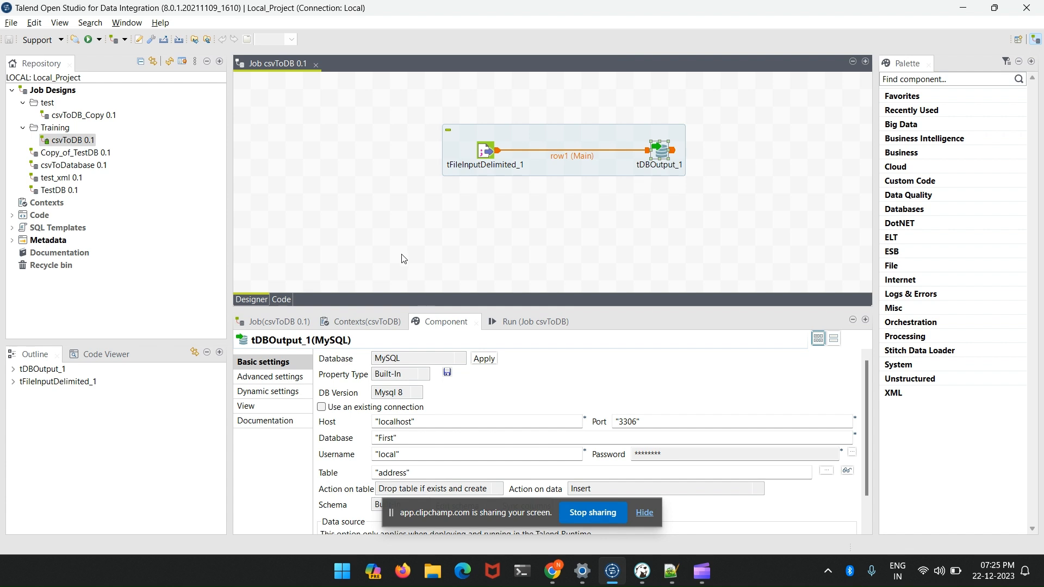
pyautogui.click(651, 202)
pyautogui.click(663, 160)
pyautogui.click(294, 112)
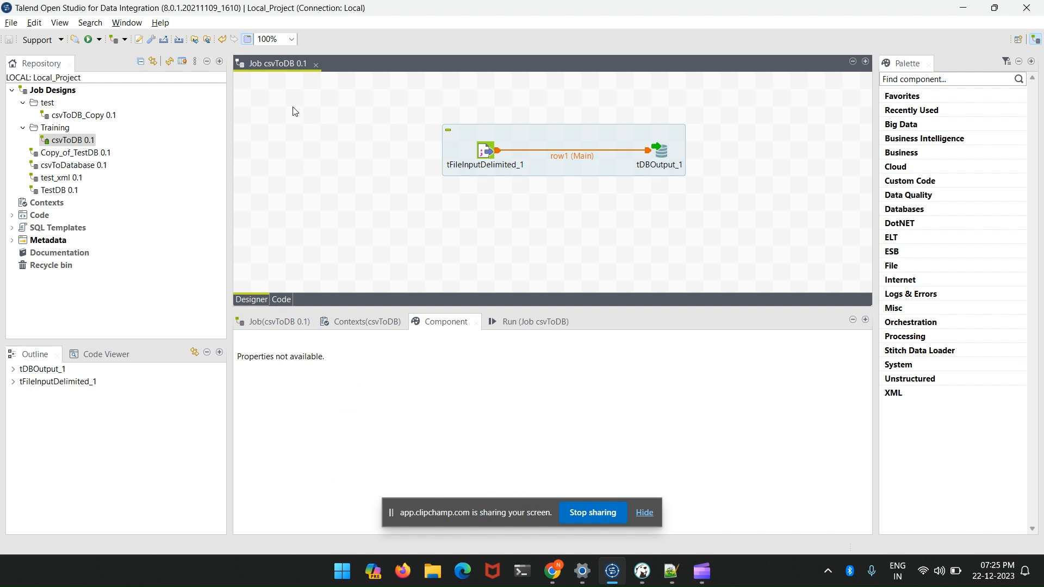
# - Duplicate the csvToDB job in the Training folder under the name csvToDB_Tdbconnection
pyautogui.rightClick(61, 142)
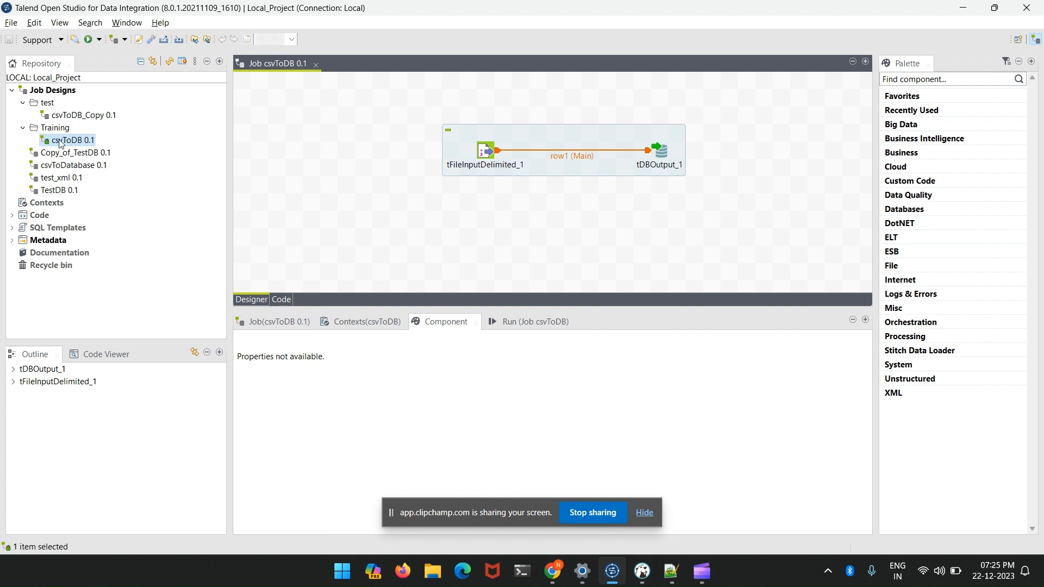
pyautogui.click(166, 233)
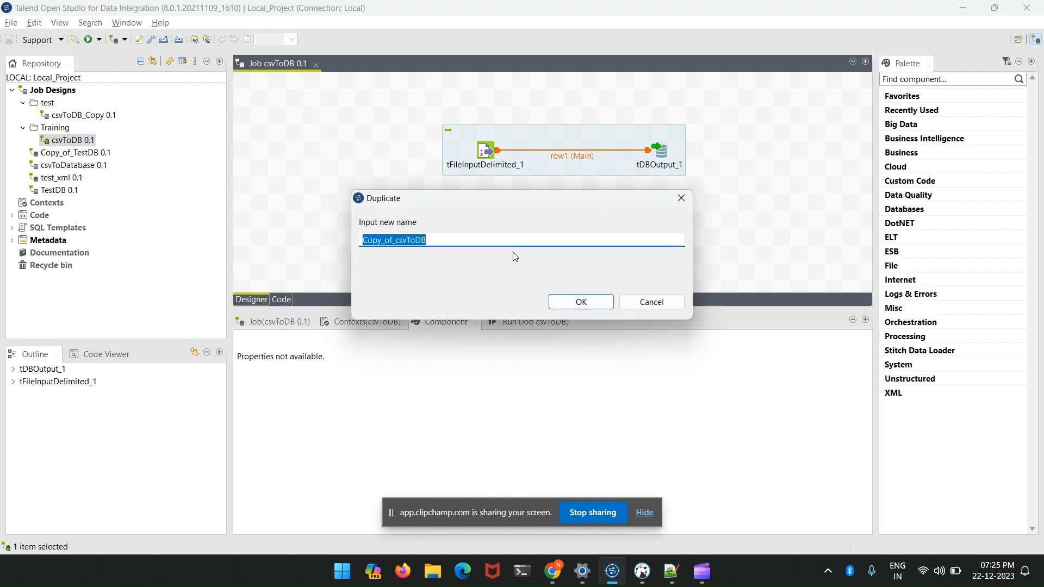
pyautogui.click(432, 235)
pyautogui.moveTo(395, 241); pyautogui.dragTo(352, 246)
pyautogui.press('BackSpace')
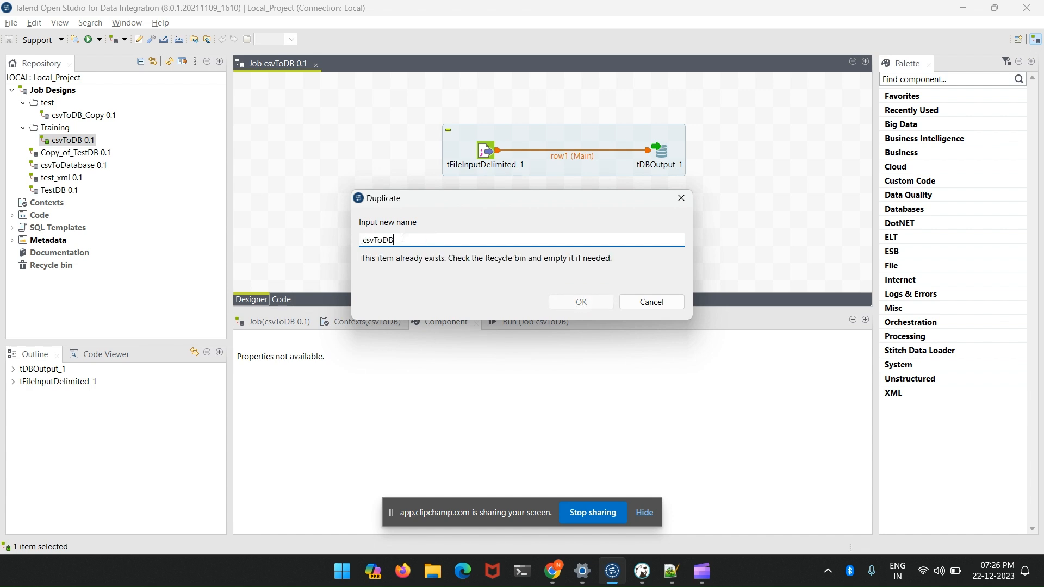
pyautogui.click(402, 239)
pyautogui.write('_TDBCO')
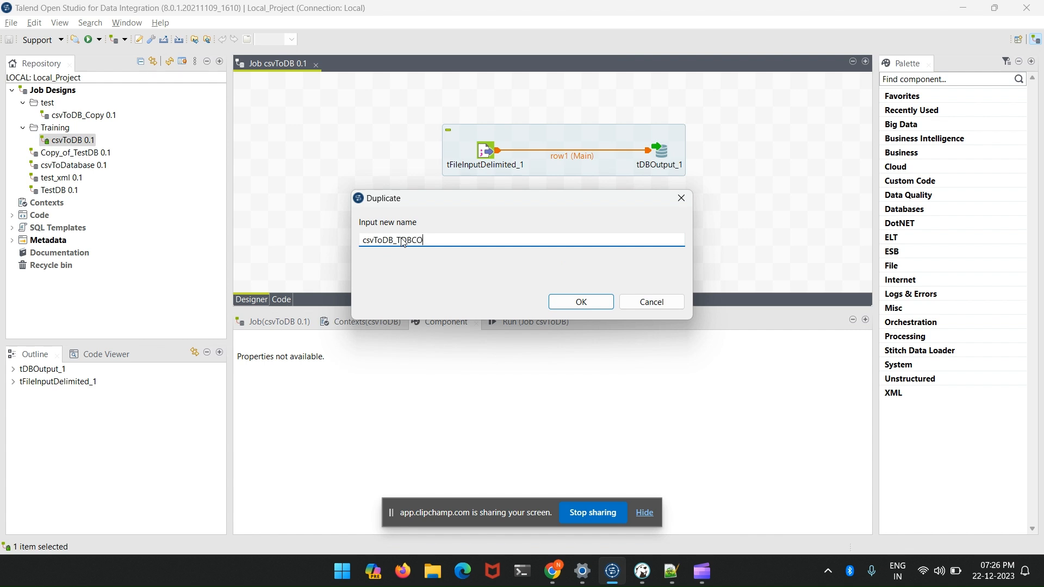
pyautogui.write('NNEC')
pyautogui.press('BackSpace')
pyautogui.press('BackSpace')
pyautogui.press('BackSpace')
pyautogui.press('BackSpace')
pyautogui.press('BackSpace')
pyautogui.press('BackSpace')
pyautogui.press('BackSpace')
pyautogui.press('BackSpace')
pyautogui.press('BackSpace')
pyautogui.click(580, 302)
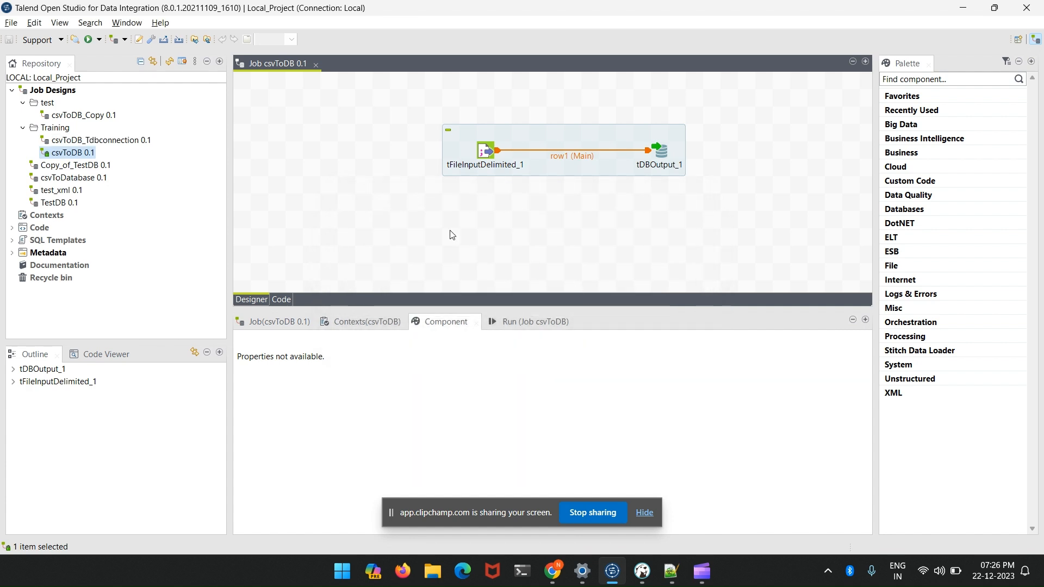
# - Open the csvToDB_Tdbconnection job and add a tPrejob component near the canvas's upper-left corner
pyautogui.click(83, 140)
pyautogui.doubleClick(82, 141)
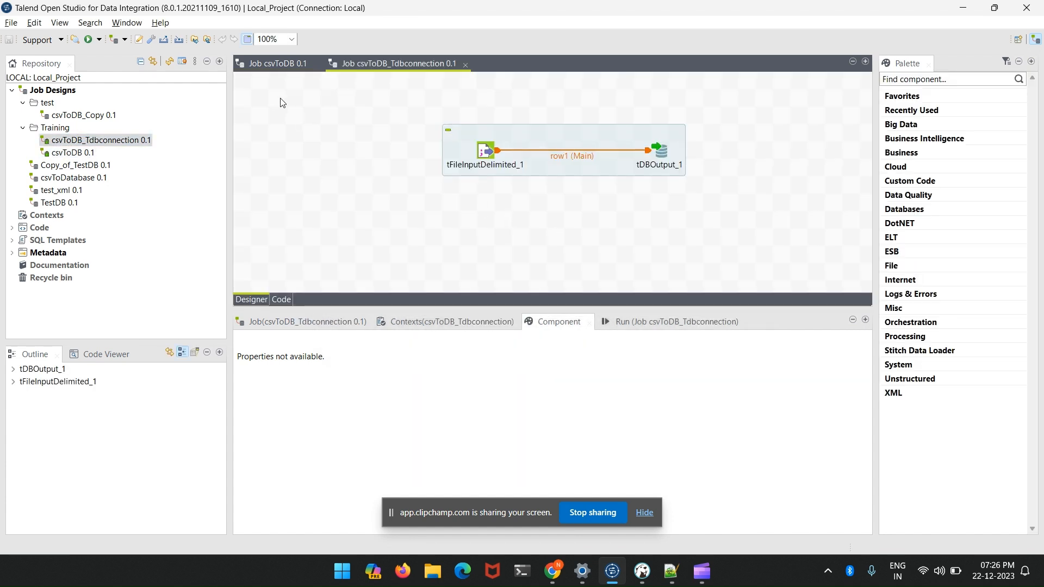
pyautogui.write('tpre')
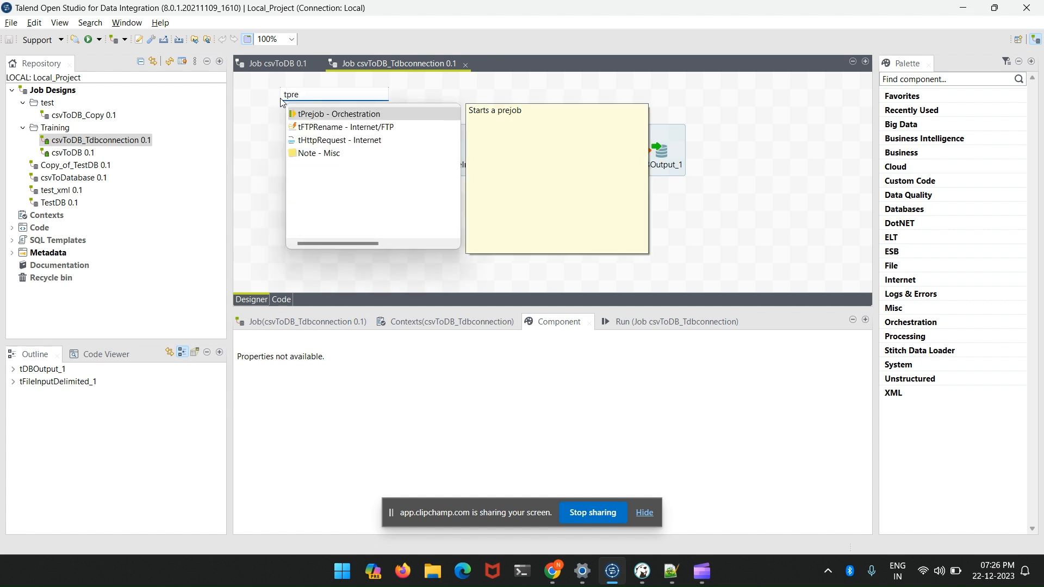
pyautogui.press('Return')
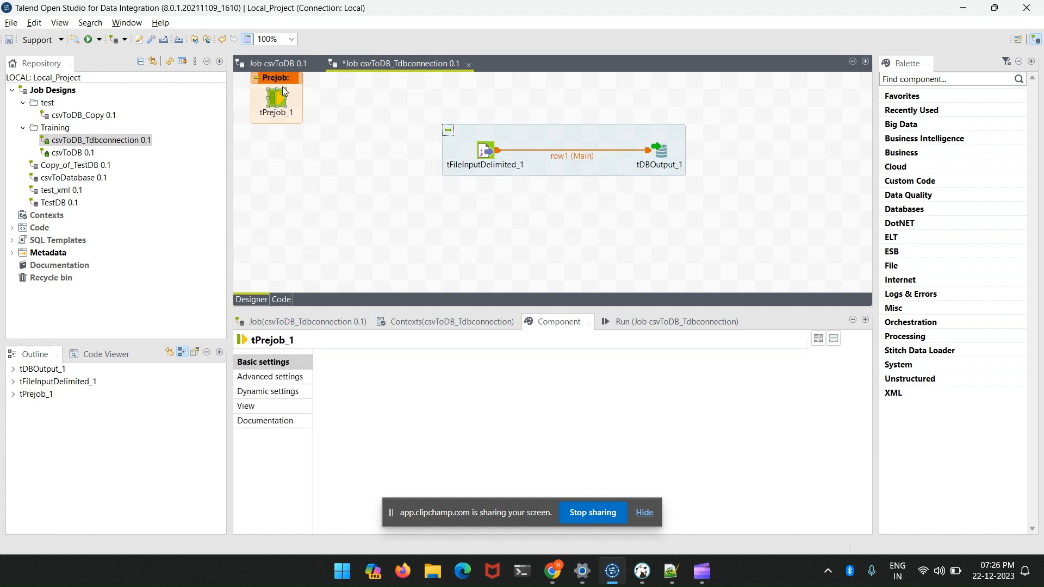
pyautogui.moveTo(292, 93); pyautogui.dragTo(310, 101)
pyautogui.click(299, 103)
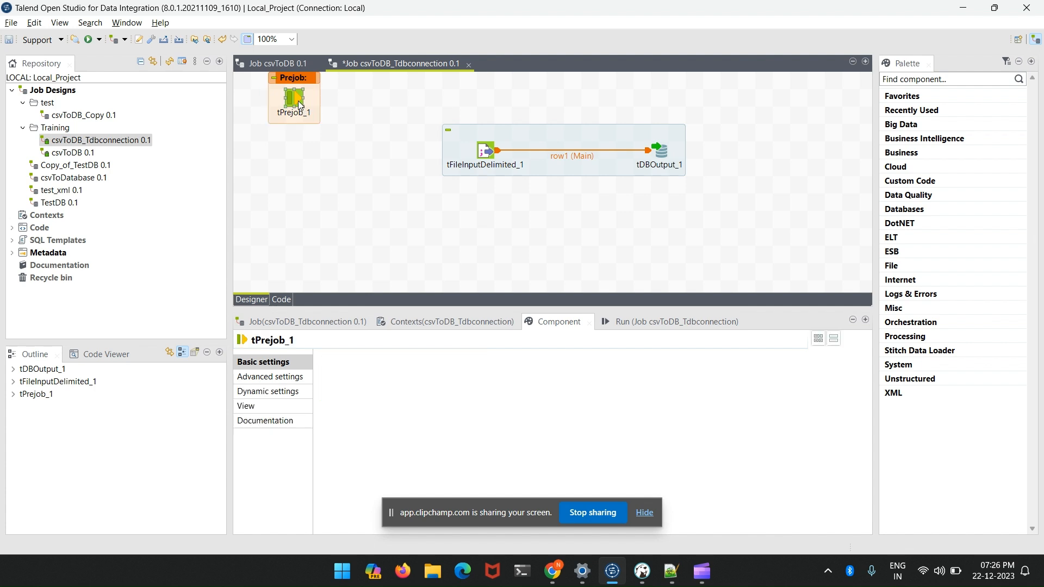
# - Add a tDBConnection component to the canvas below tPrejob_1
pyautogui.click(293, 197)
pyautogui.write('t')
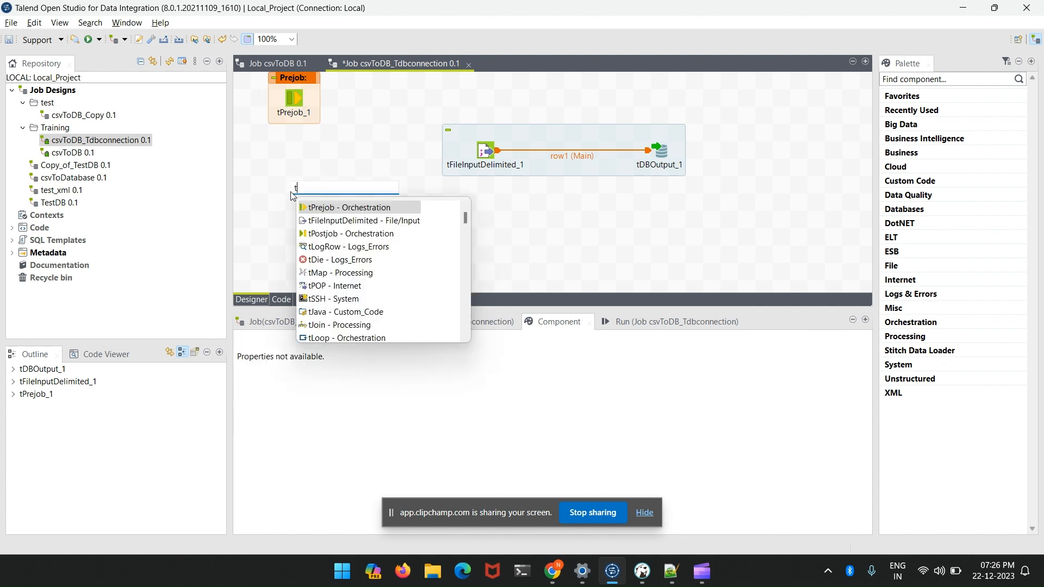
pyautogui.write('dbconm')
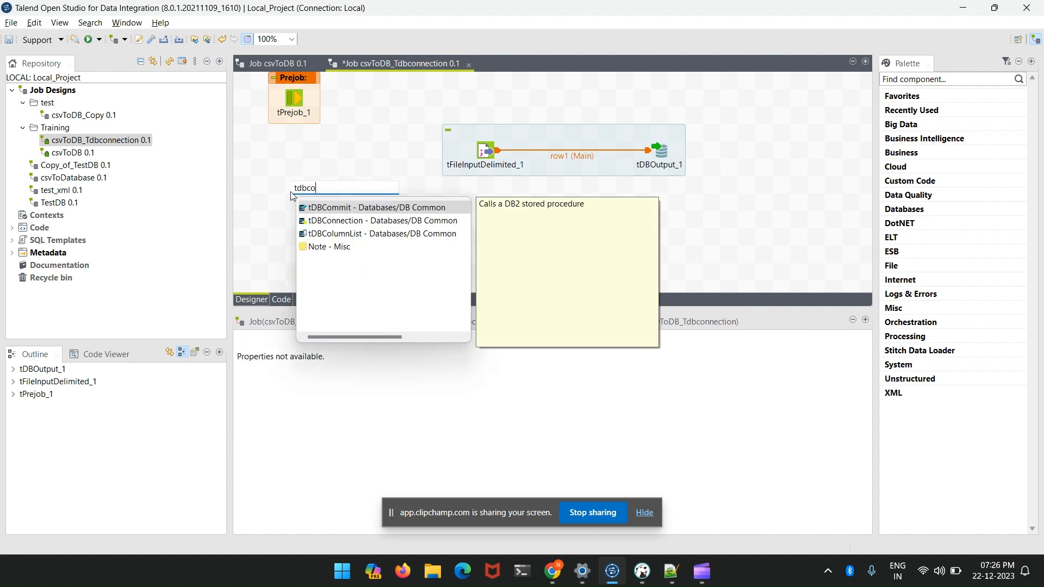
pyautogui.press('BackSpace')
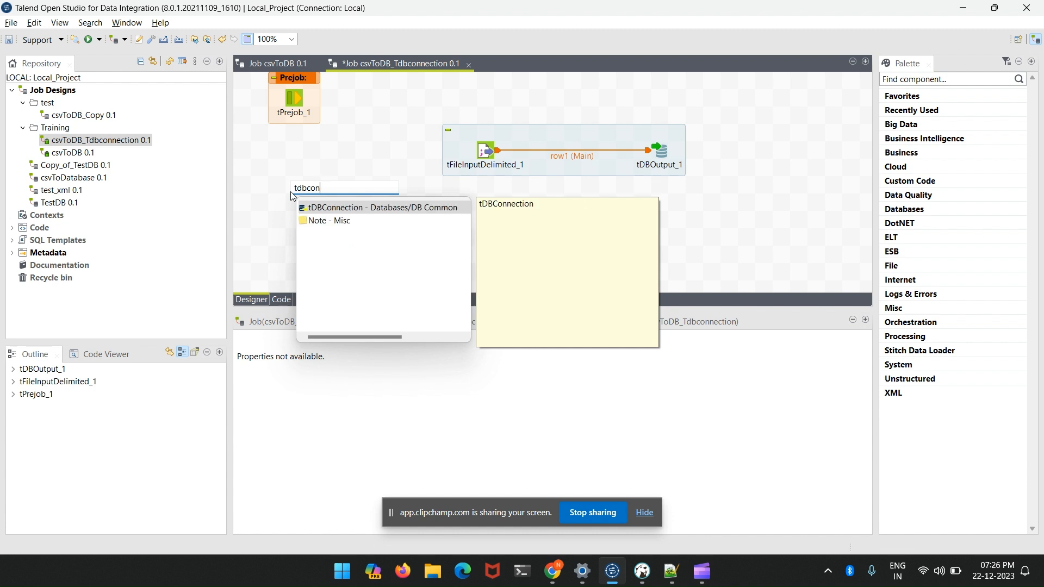
pyautogui.press('Return')
pyautogui.click(328, 196)
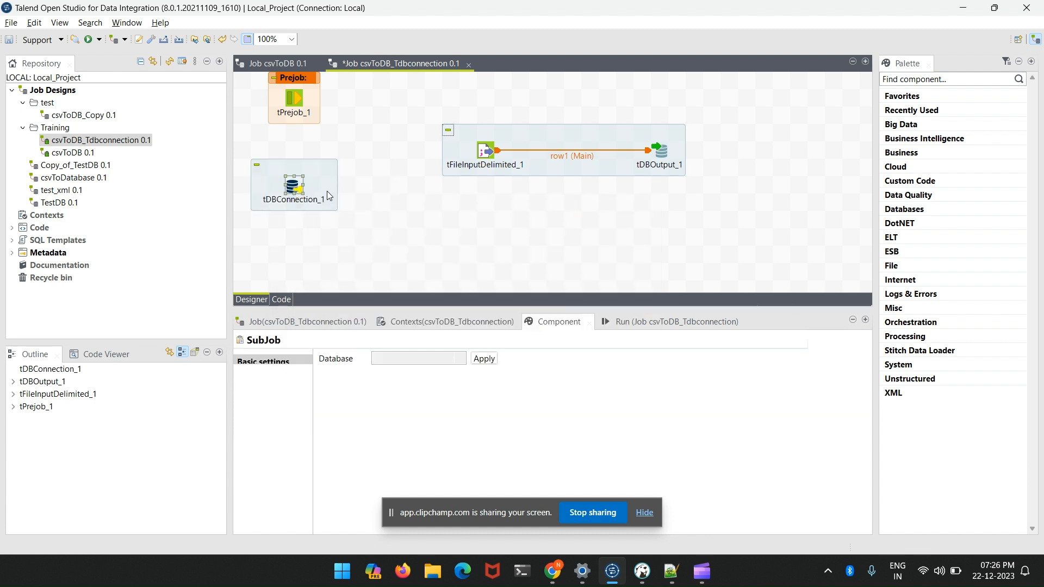
# - Set the database type of tDBConnection_1 to MySQL and apply it
pyautogui.click(296, 187)
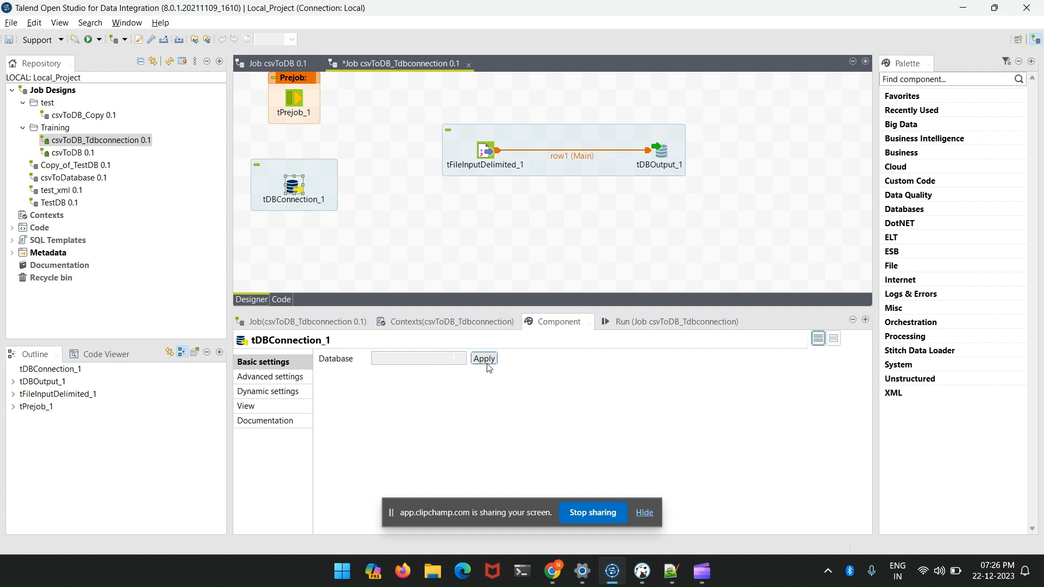
pyautogui.click(455, 356)
pyautogui.scroll(-2, 410, 273)
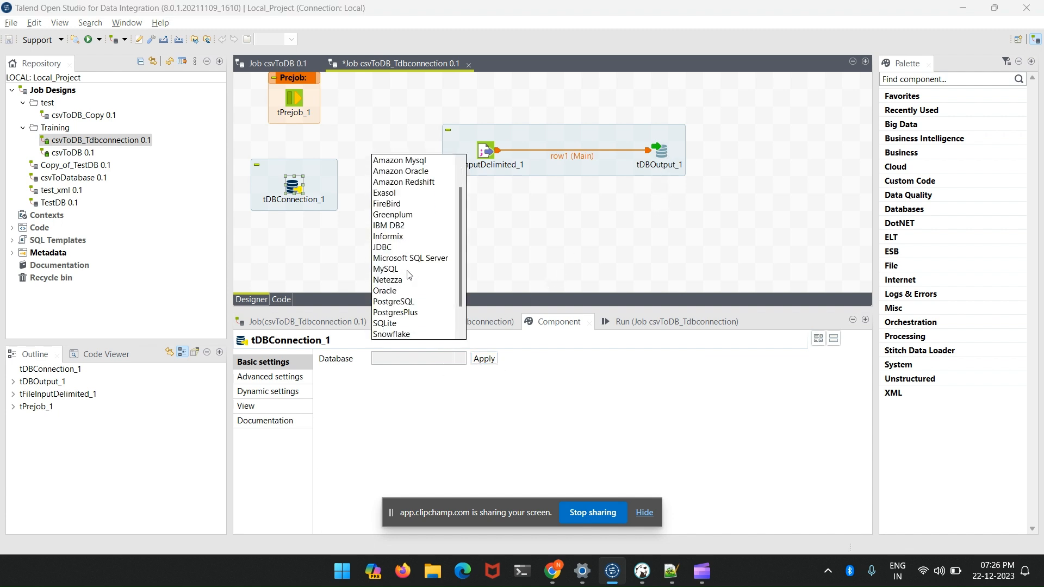
pyautogui.scroll(-3, 399, 245)
pyautogui.scroll(3, 400, 266)
pyautogui.click(399, 269)
pyautogui.click(483, 358)
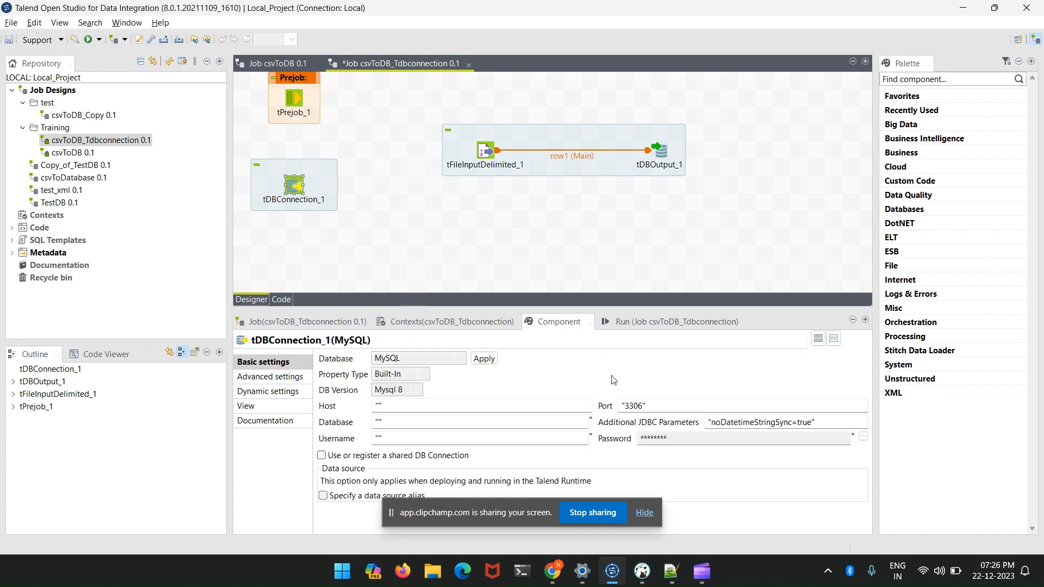
# - Copy the host "localhost" from tDBOutput_1 into the host setting of tDBConnection_1
pyautogui.click(662, 157)
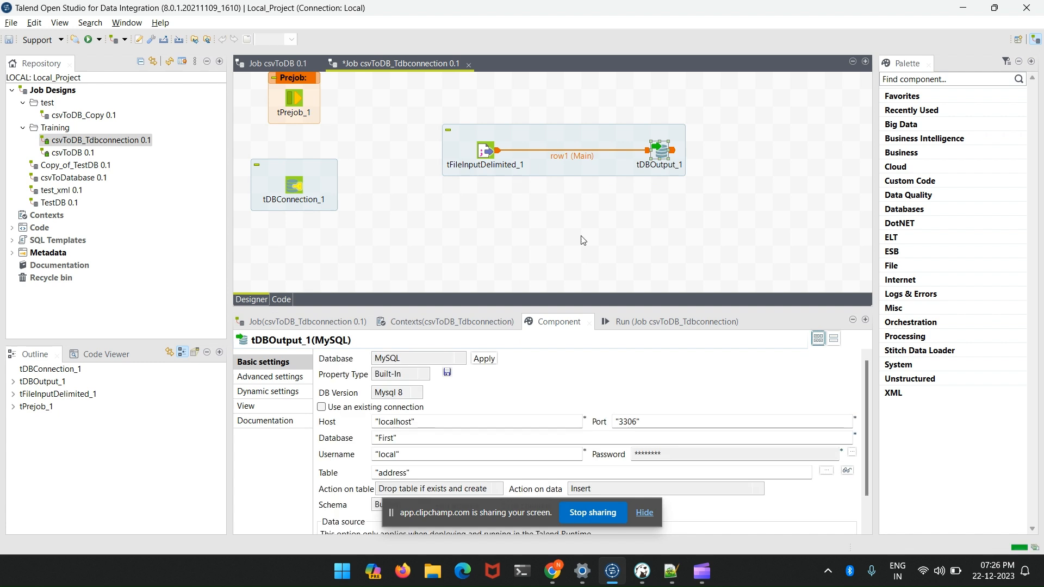
pyautogui.moveTo(418, 421); pyautogui.dragTo(354, 423)
pyautogui.write('c')
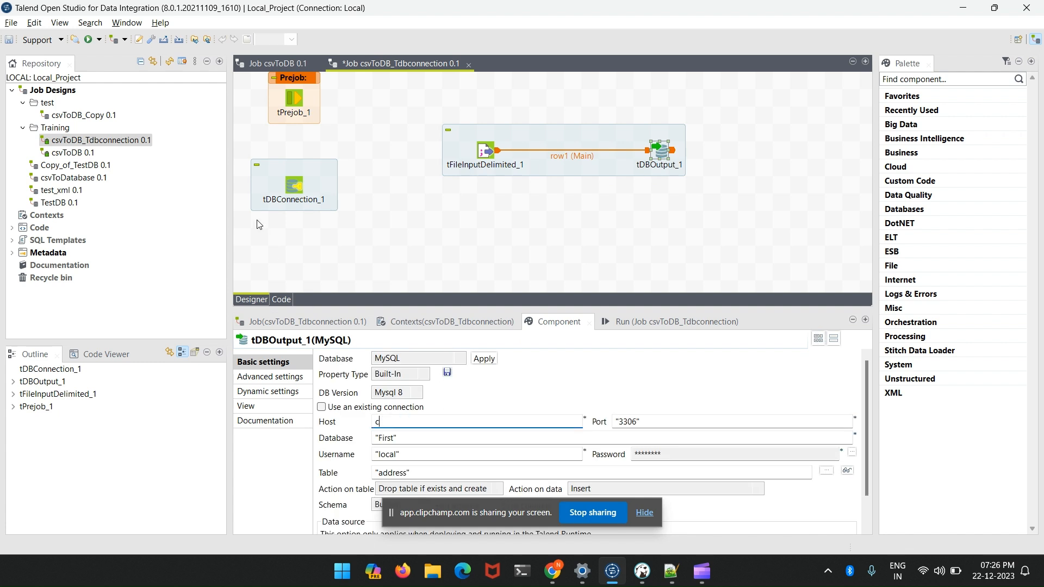
pyautogui.click(292, 187)
pyautogui.click(443, 405)
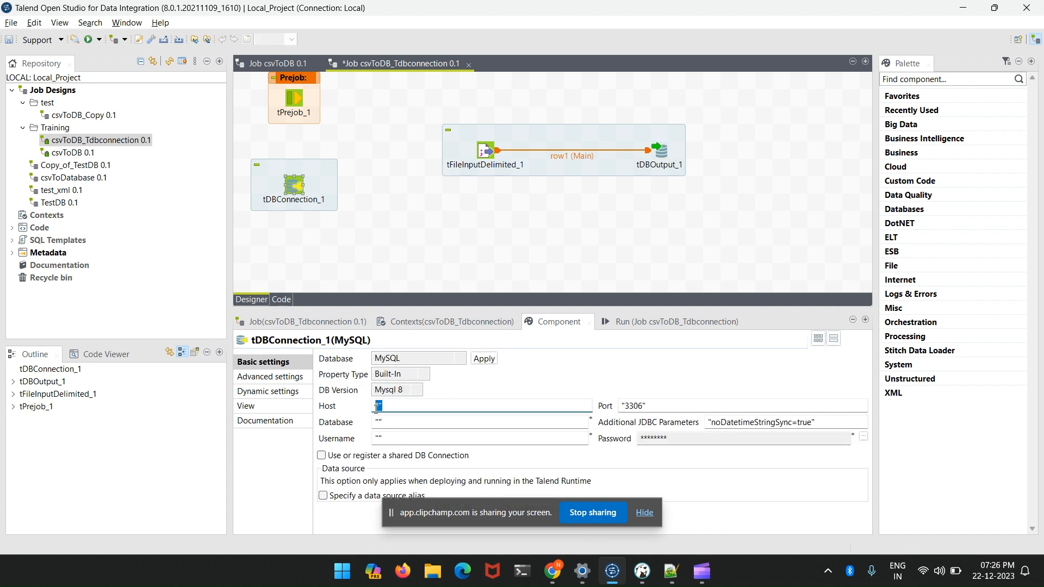
# - Copy the database name "First" and the username "local" from tDBOutput_1 into tDBConnection_1
pyautogui.click(661, 153)
pyautogui.click(394, 439)
pyautogui.moveTo(394, 441); pyautogui.dragTo(361, 422)
pyautogui.click(295, 190)
pyautogui.click(662, 152)
pyautogui.moveTo(404, 455); pyautogui.dragTo(363, 454)
pyautogui.hotkey('ctrl', 'c')
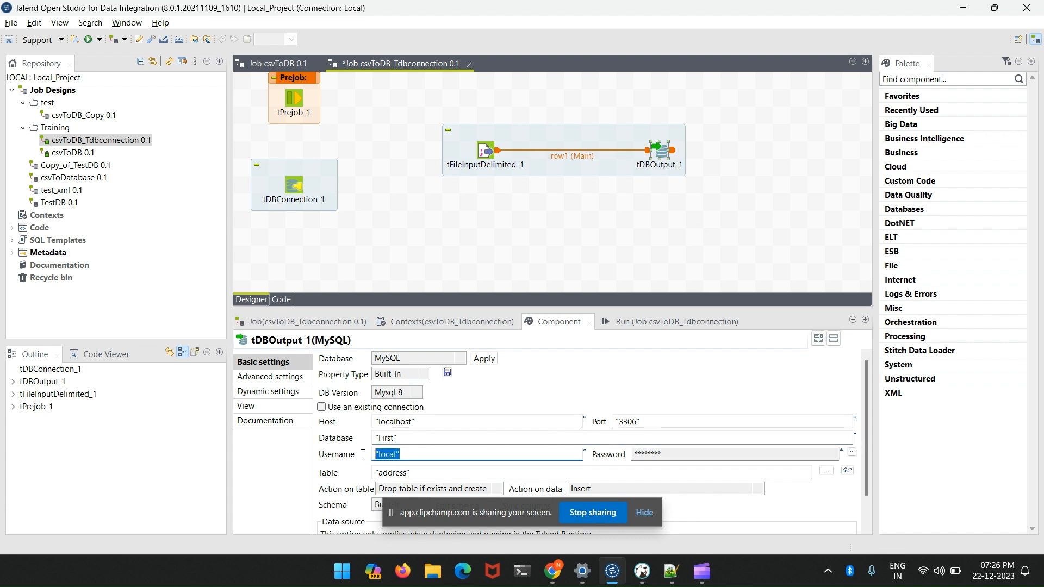
pyautogui.click(294, 186)
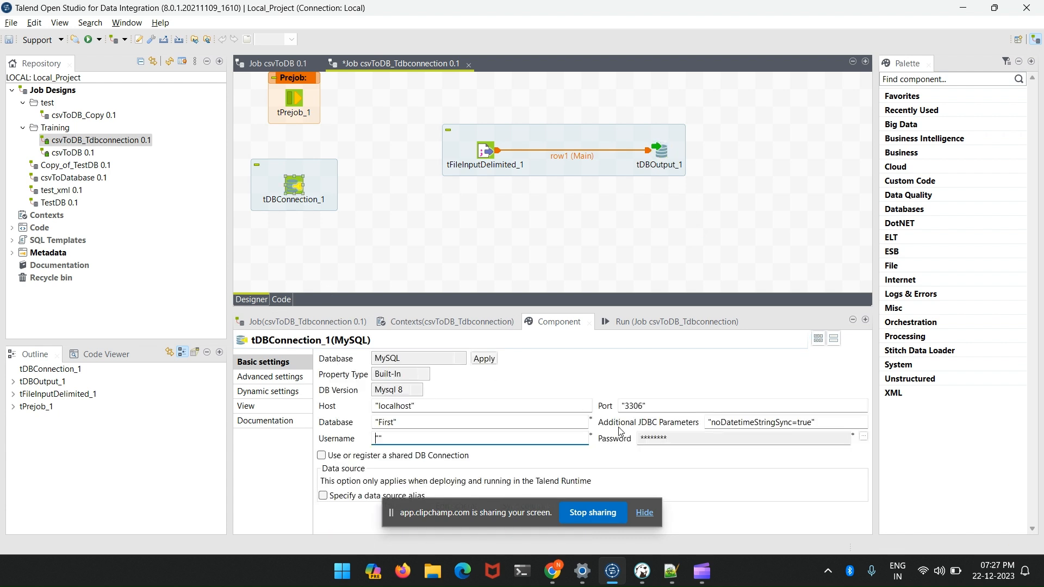
pyautogui.click(396, 437)
pyautogui.hotkey('ctrl', 'v')
# - Enter the database password for tDBConnection_1, enclosed in double quotes, and confirm it
pyautogui.click(863, 437)
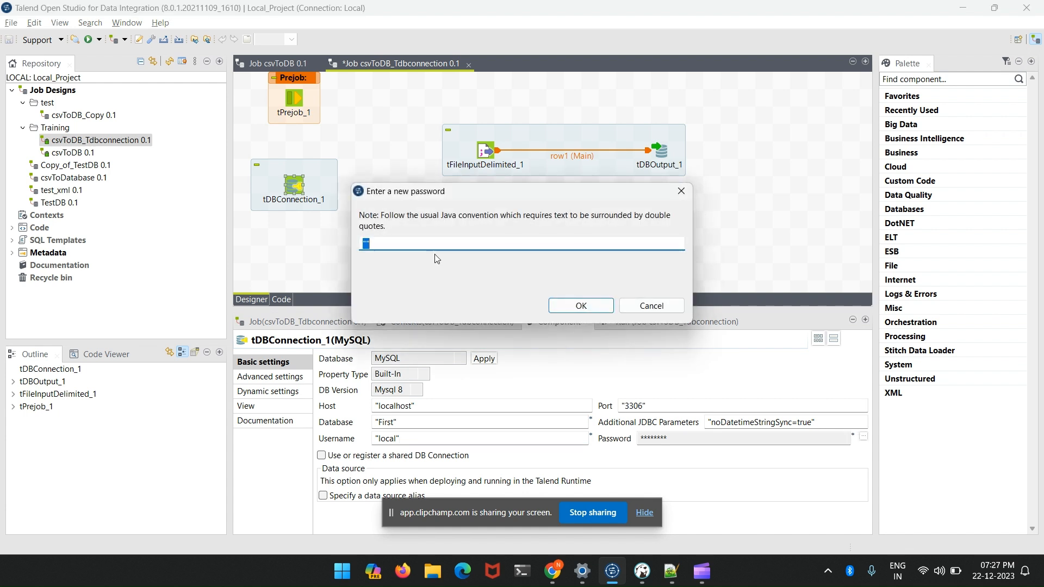
pyautogui.click(383, 239)
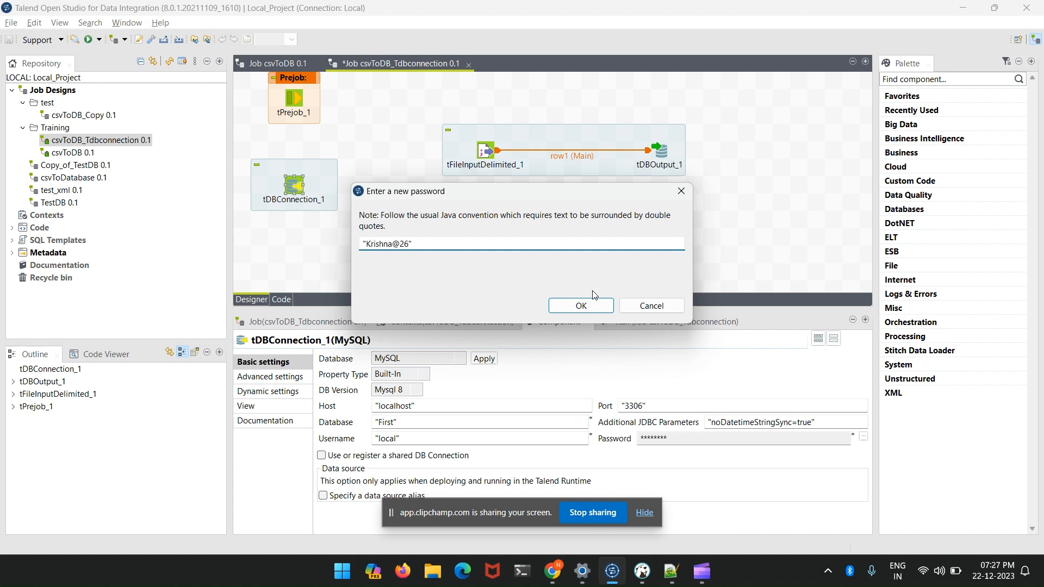
pyautogui.click(581, 306)
# - Move tDBConnection_1 slightly lower and link tPrejob_1 to it with an On Component Ok trigger
pyautogui.moveTo(321, 207); pyautogui.dragTo(322, 225)
pyautogui.rightClick(293, 102)
pyautogui.moveTo(308, 112)
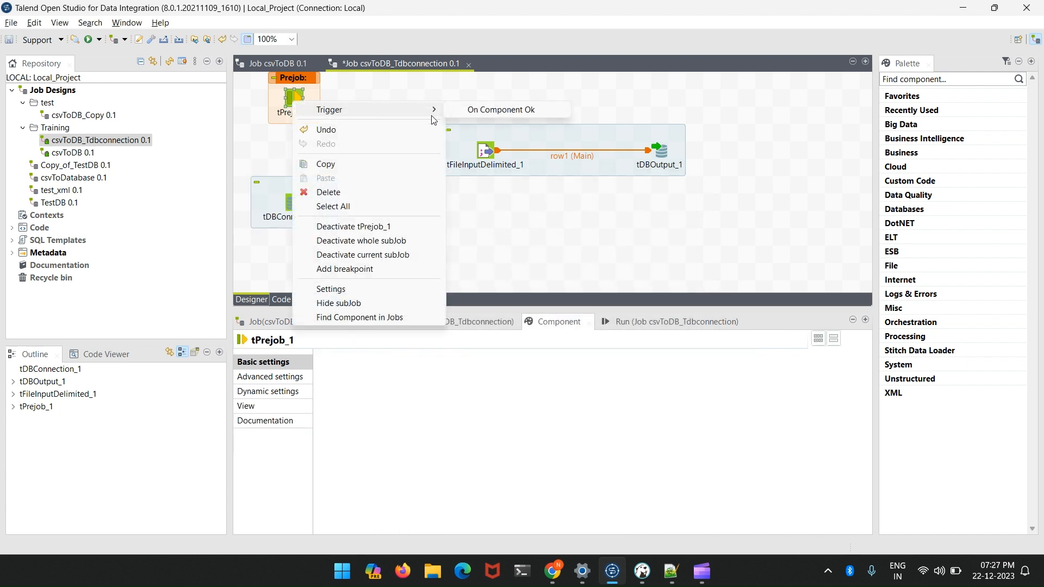
pyautogui.click(492, 110)
pyautogui.click(294, 202)
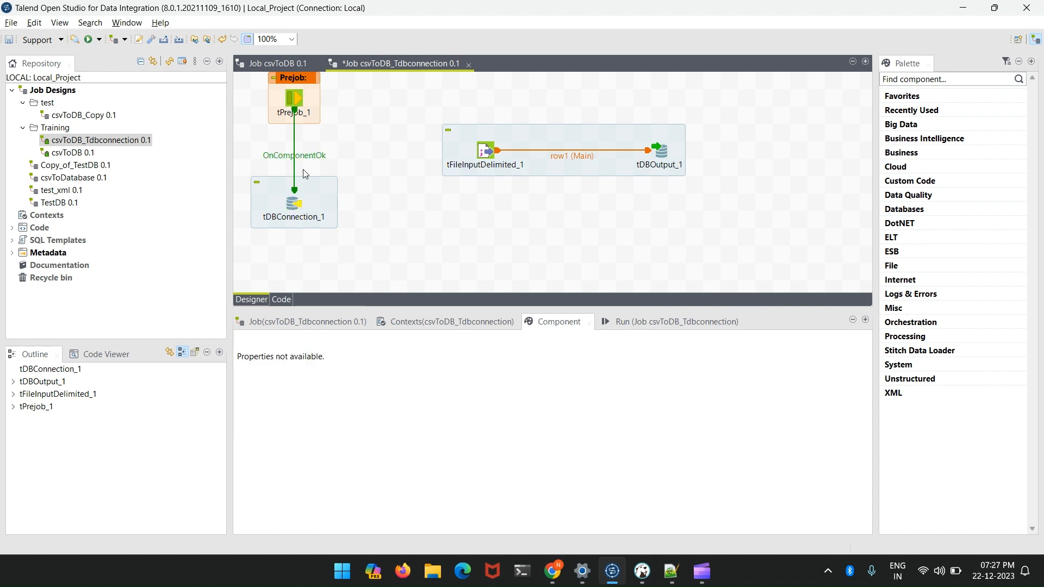
# - Review the basic settings of tDBConnection_1 and tFileInputDelimited_1
pyautogui.click(294, 204)
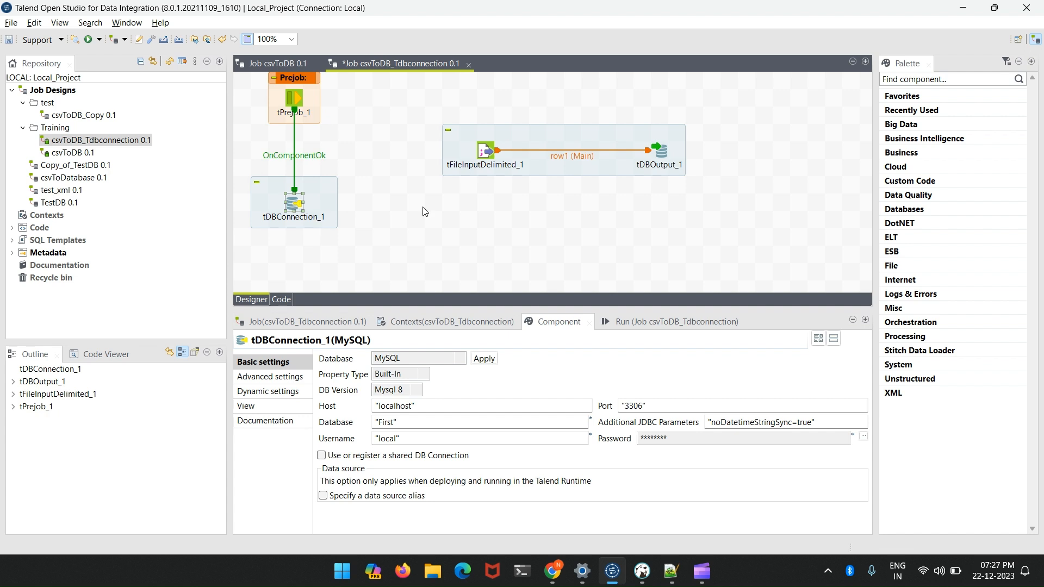
pyautogui.click(486, 158)
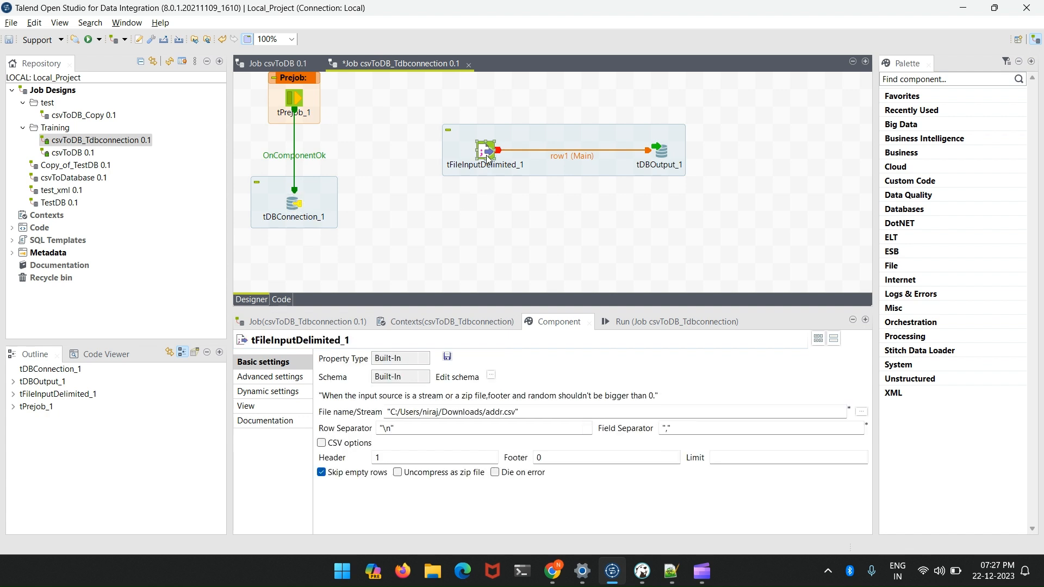
# - Save the job and compare the basic settings of tDBOutput_1 and tDBConnection_1
pyautogui.click(663, 156)
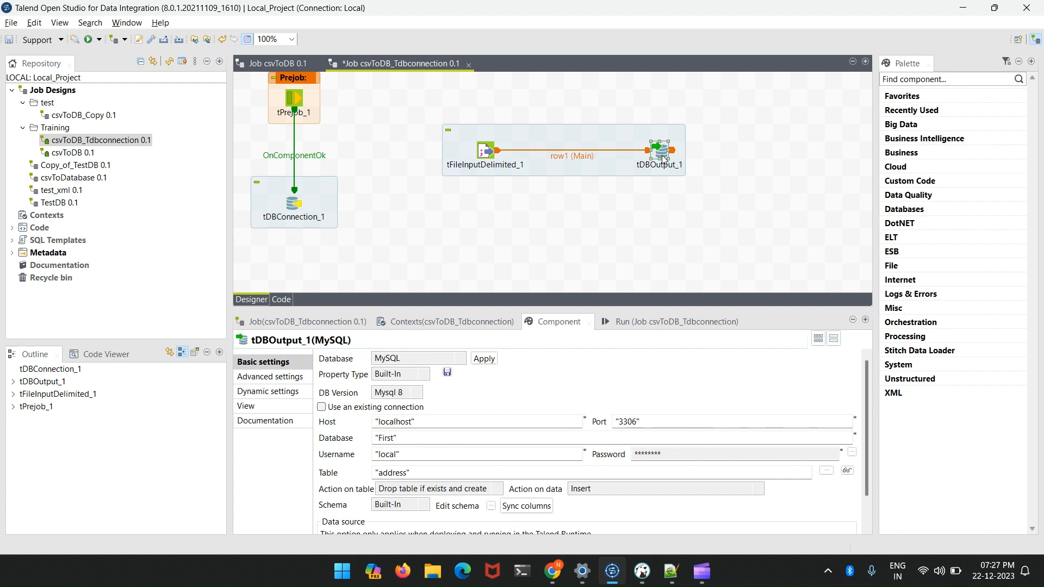
pyautogui.hotkey('ctrl', 's')
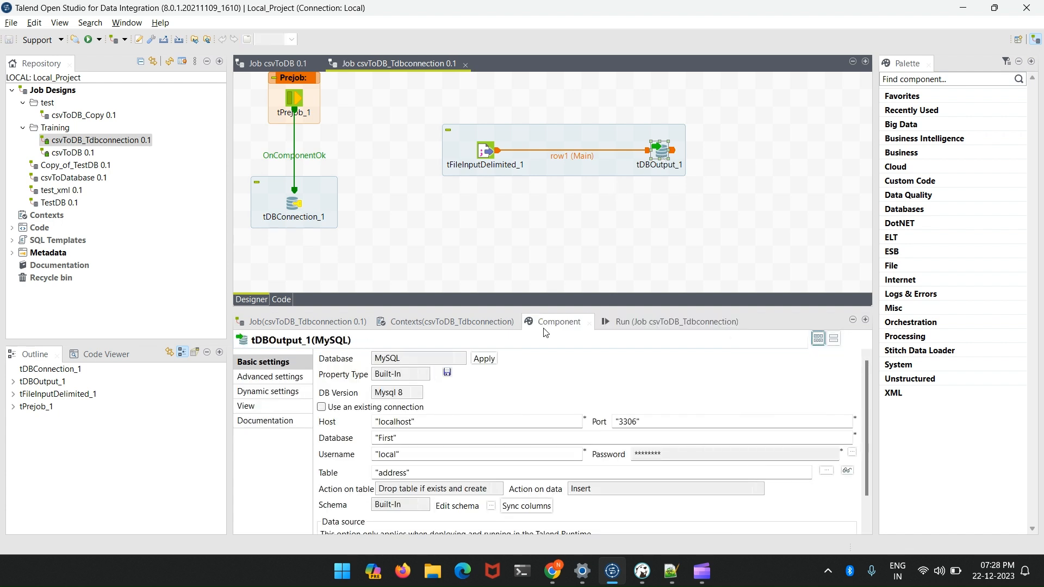
pyautogui.click(295, 201)
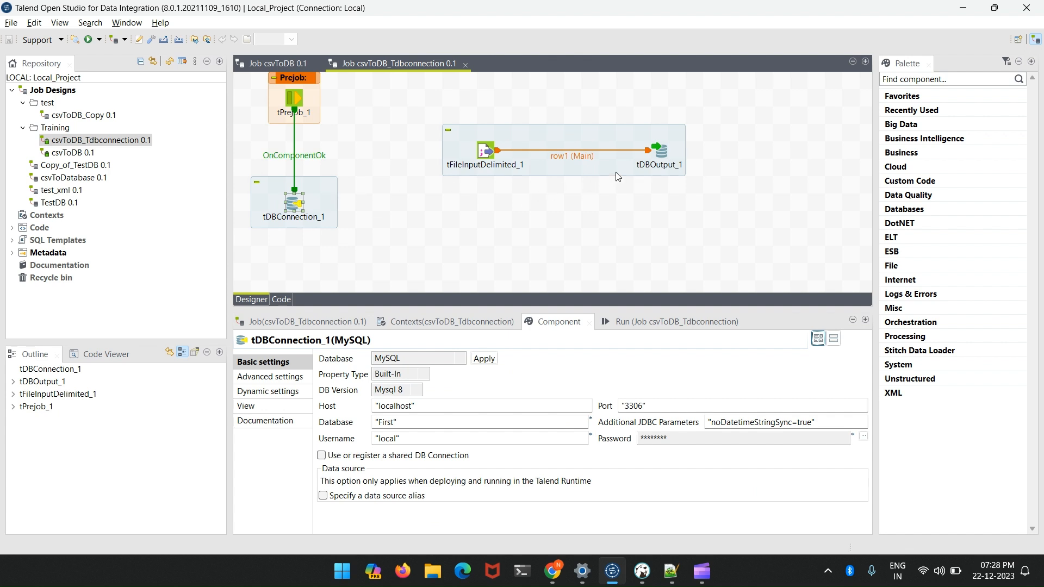
# - Set tDBOutput_1 to use the existing connection tDBConnection_1 and save the job
pyautogui.click(670, 155)
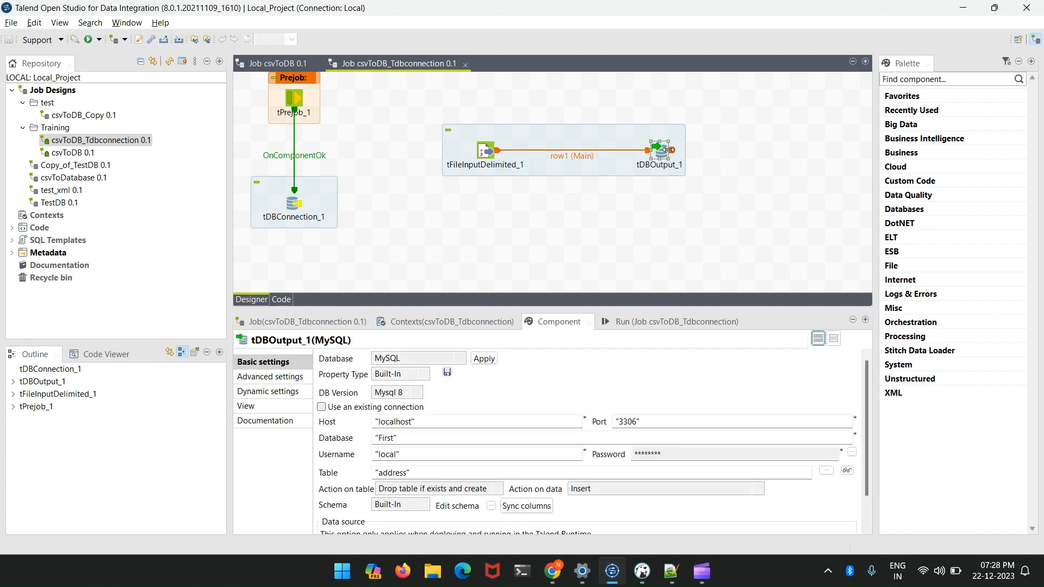
pyautogui.click(322, 407)
pyautogui.click(322, 407)
pyautogui.click(322, 407)
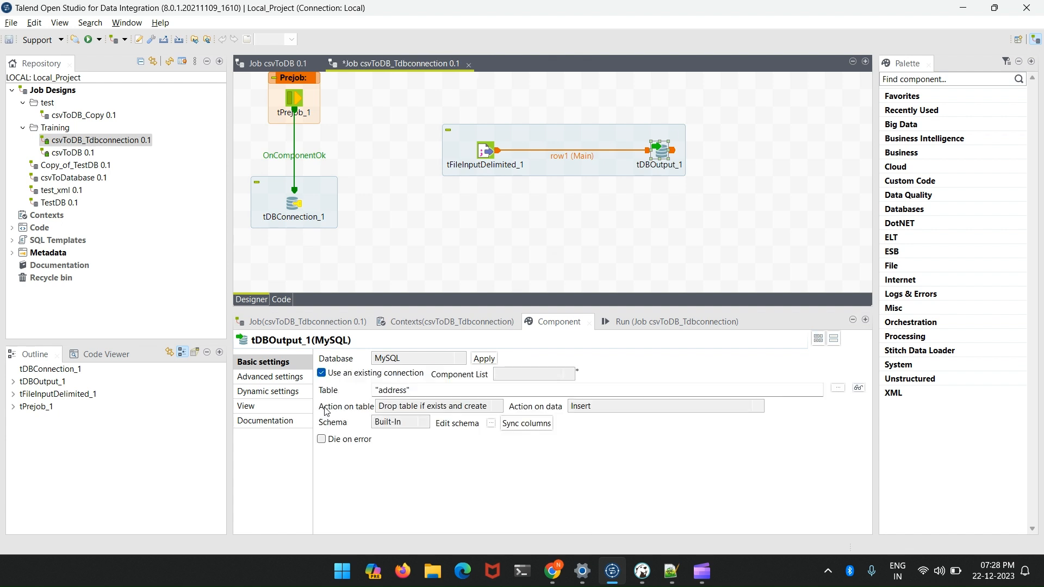
pyautogui.click(512, 375)
pyautogui.click(516, 386)
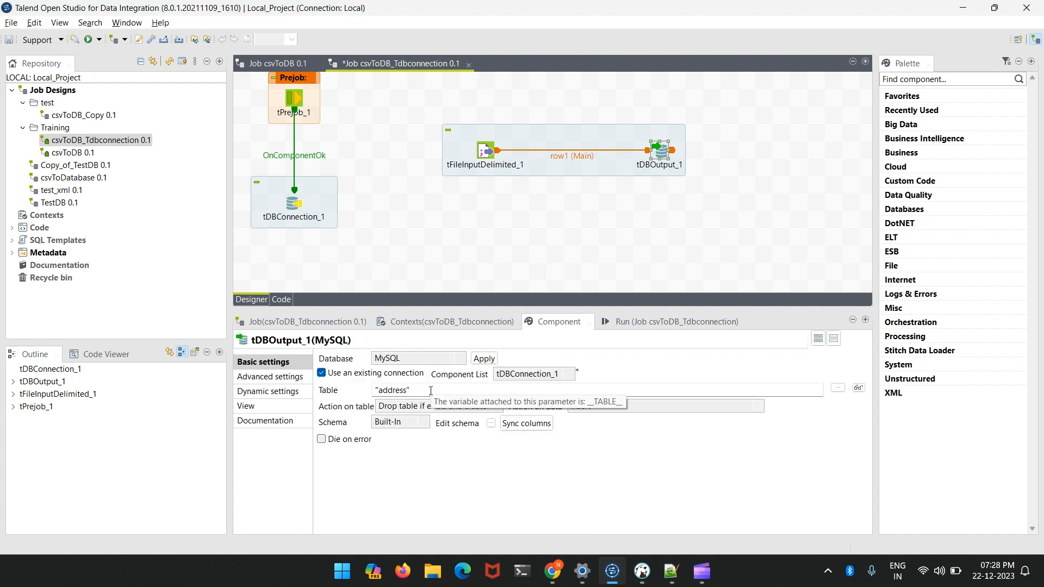
pyautogui.click(501, 252)
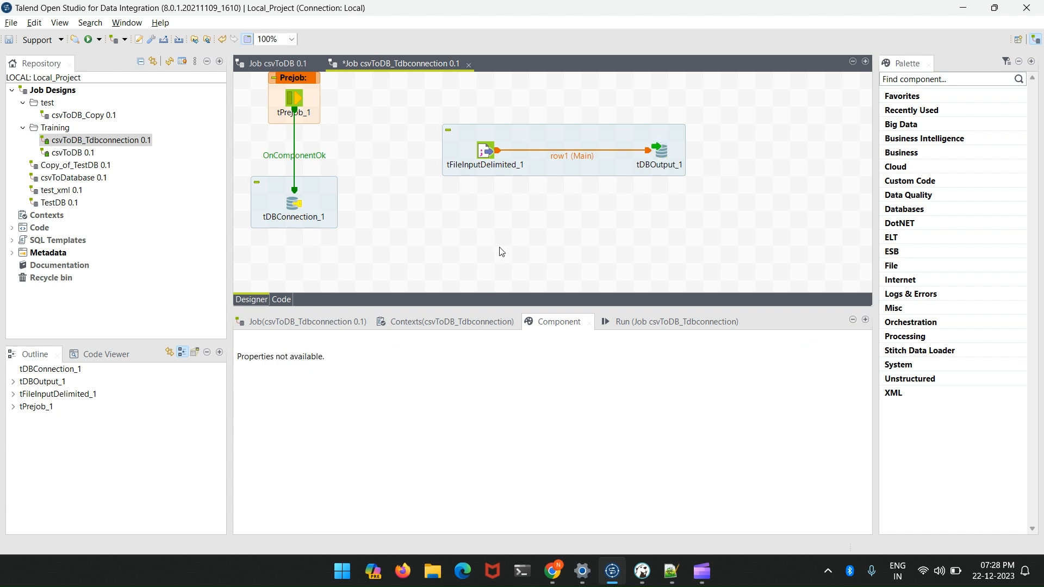
pyautogui.hotkey('ctrl', 's')
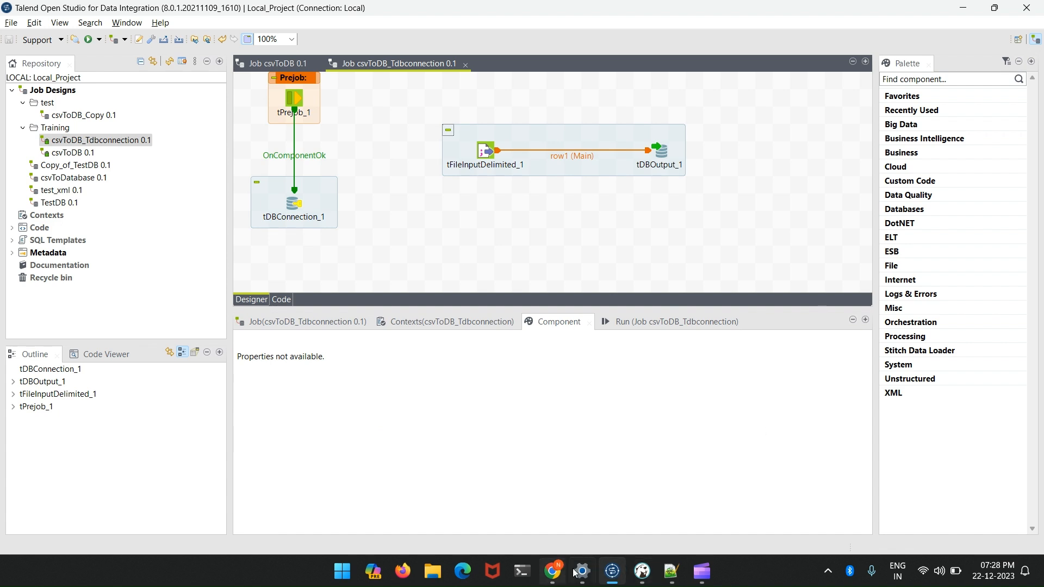
# - Switch to DBeaver, run the statement TRUNCATE table ADDRESS, and return to Talend Open Studio
pyautogui.click(642, 571)
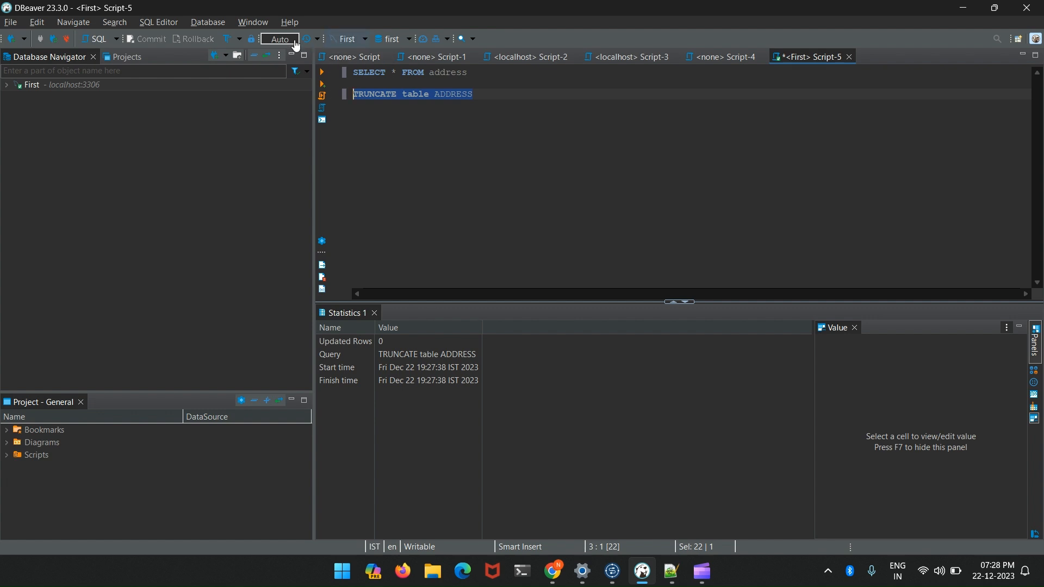
pyautogui.click(327, 75)
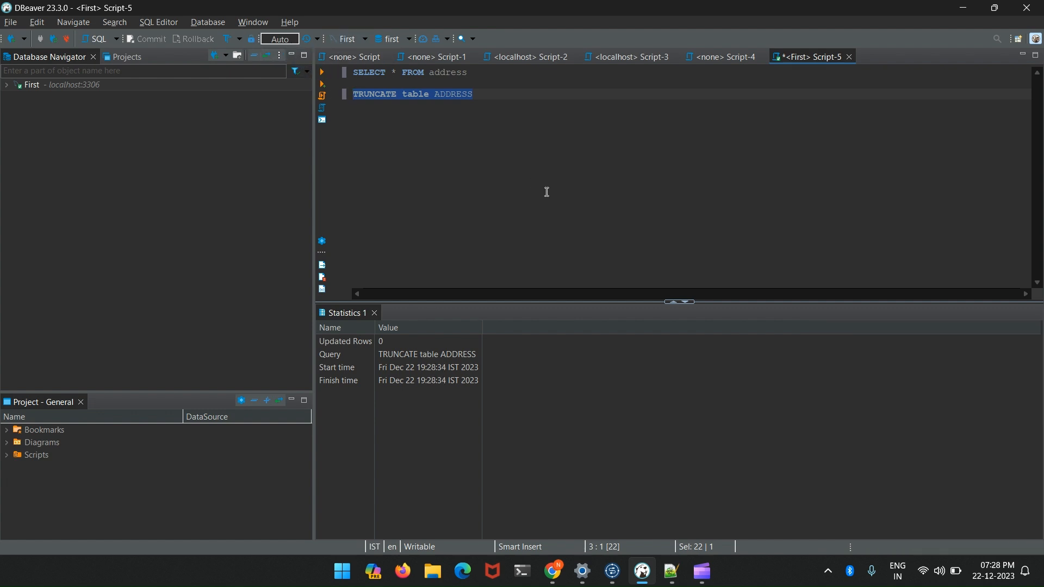
pyautogui.hotkey('alt', 'Tab')
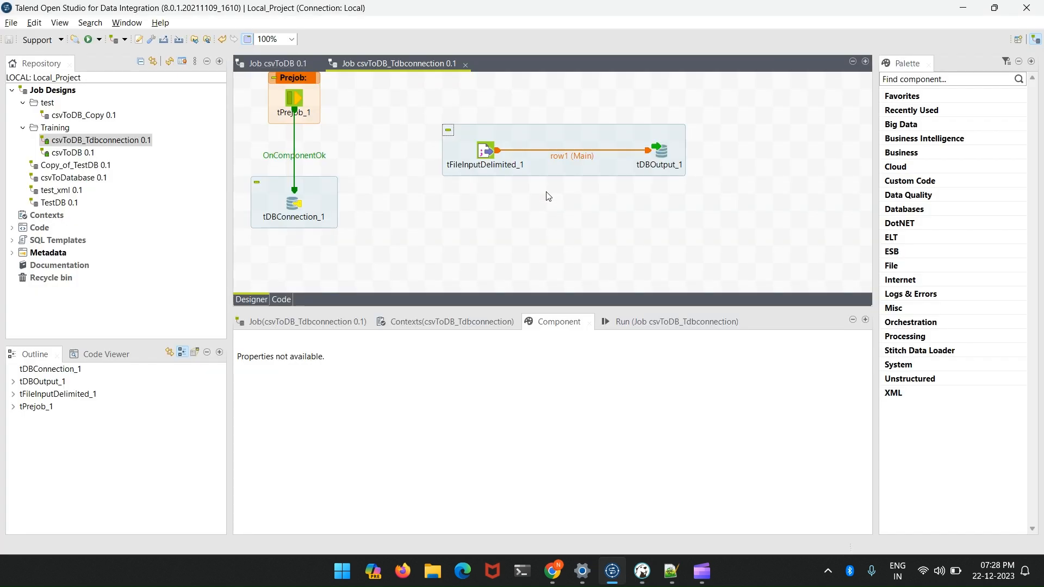
# - Try to run the csvToDB_Tdbconnection job with tDBOutput_1 using the shared connection
pyautogui.click(663, 157)
pyautogui.click(294, 207)
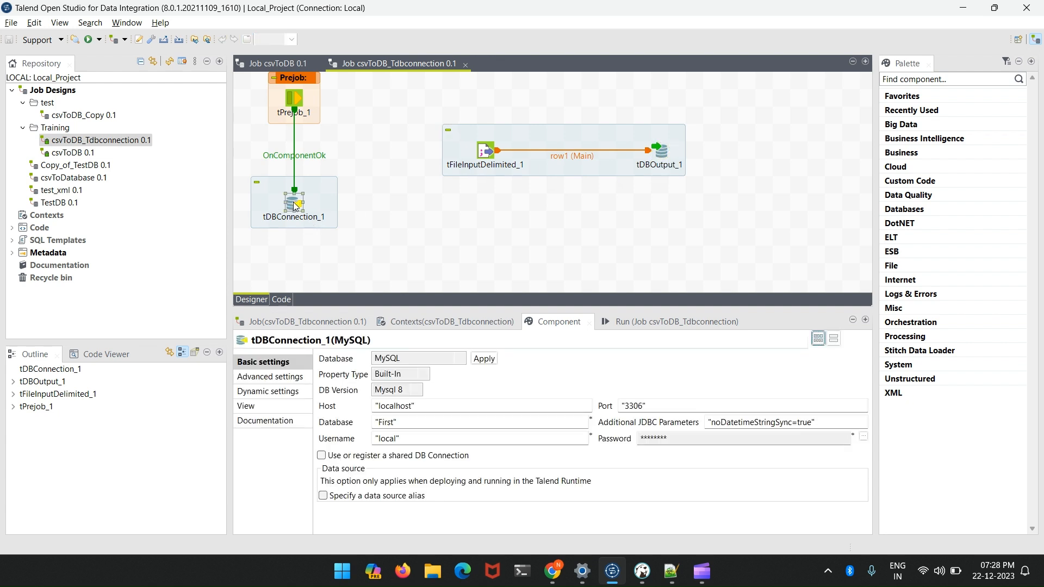
pyautogui.click(658, 323)
pyautogui.click(356, 373)
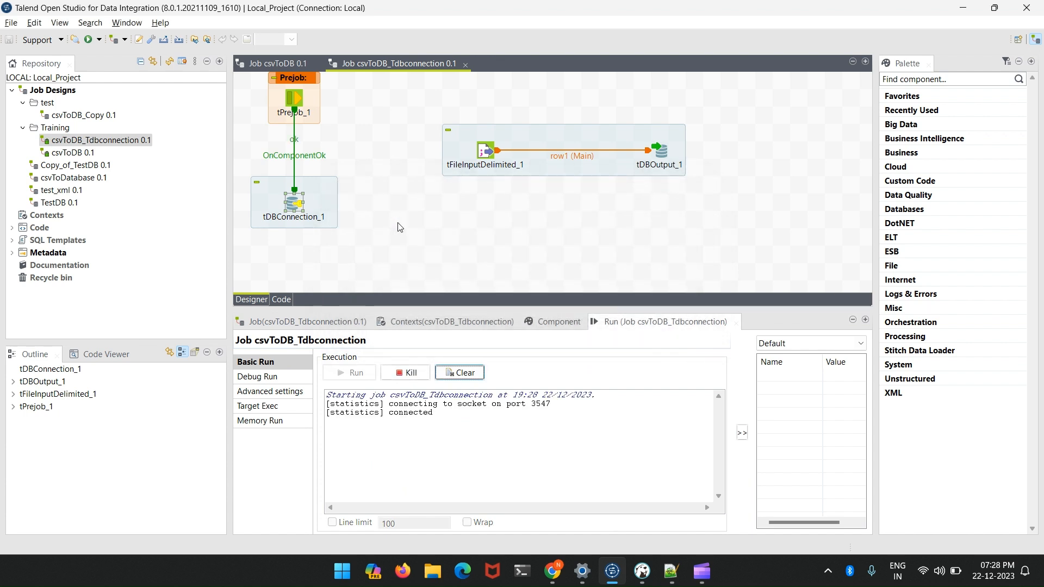
pyautogui.scroll(3, 525, 444)
pyautogui.scroll(3, 525, 444)
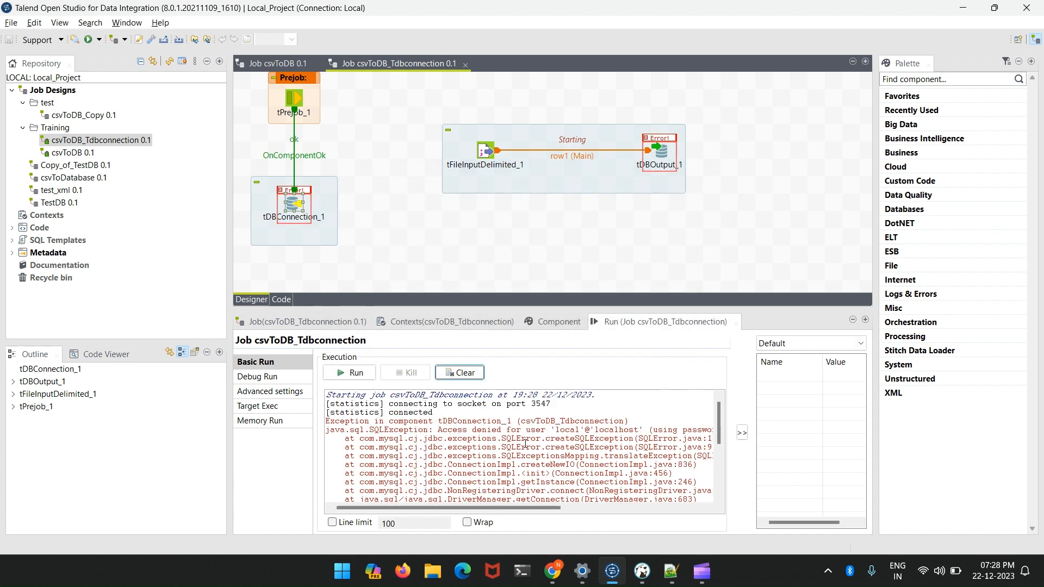
# - Re-enter the database password for tDBConnection_1 and run the job again
pyautogui.doubleClick(294, 201)
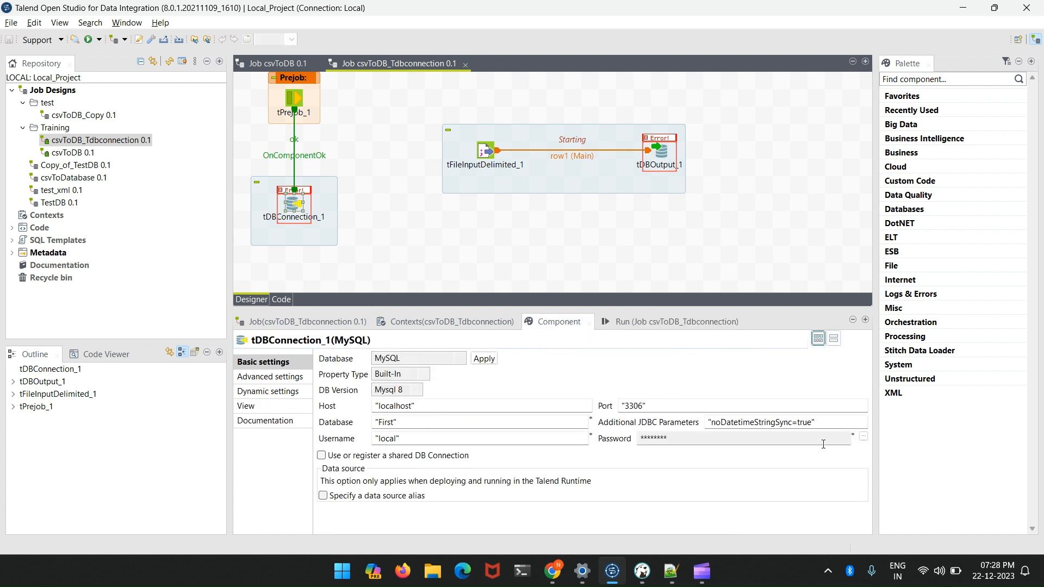
pyautogui.click(862, 437)
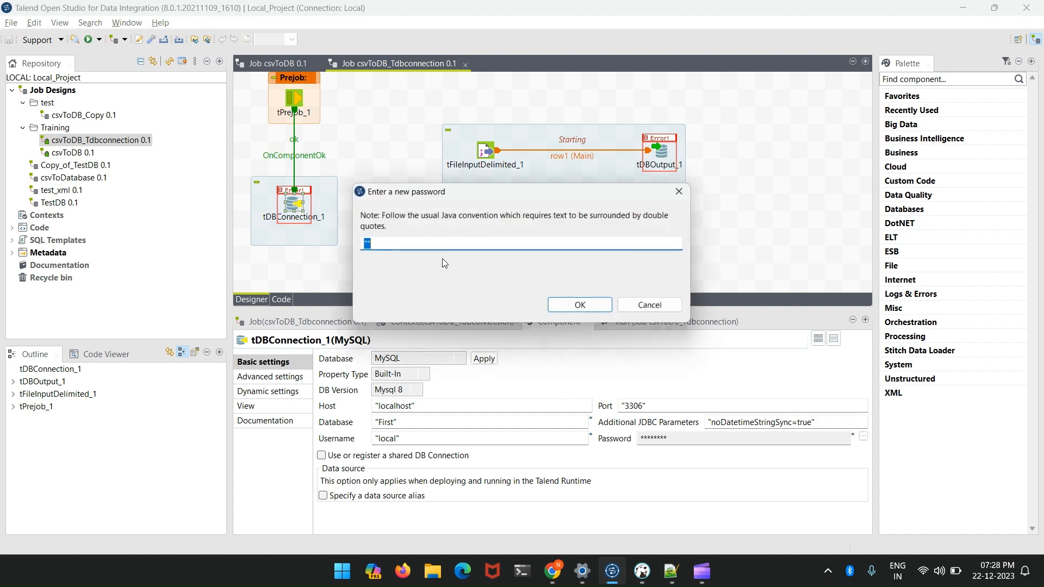
pyautogui.click(377, 241)
pyautogui.click(581, 305)
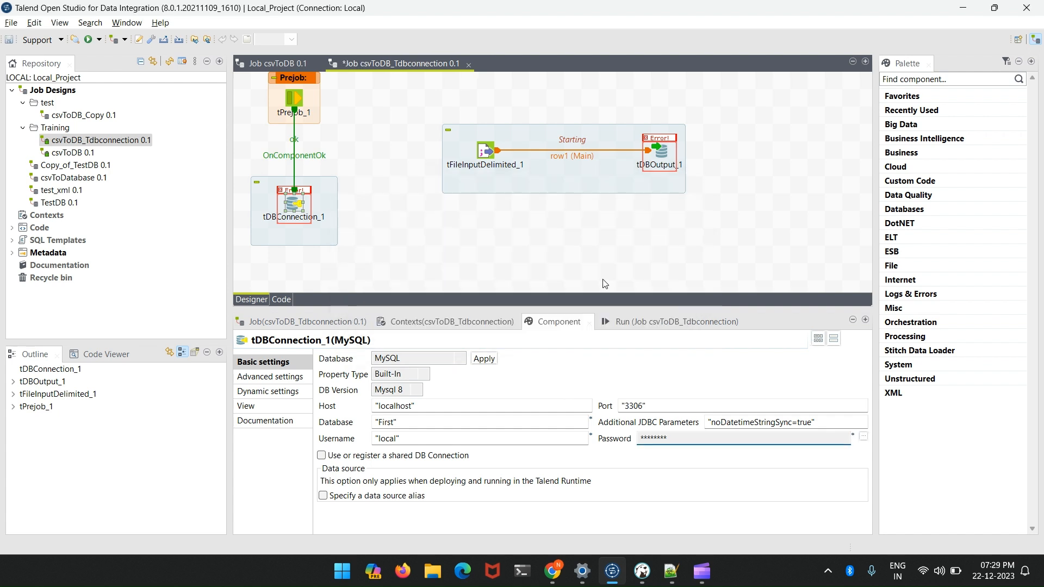
pyautogui.click(654, 323)
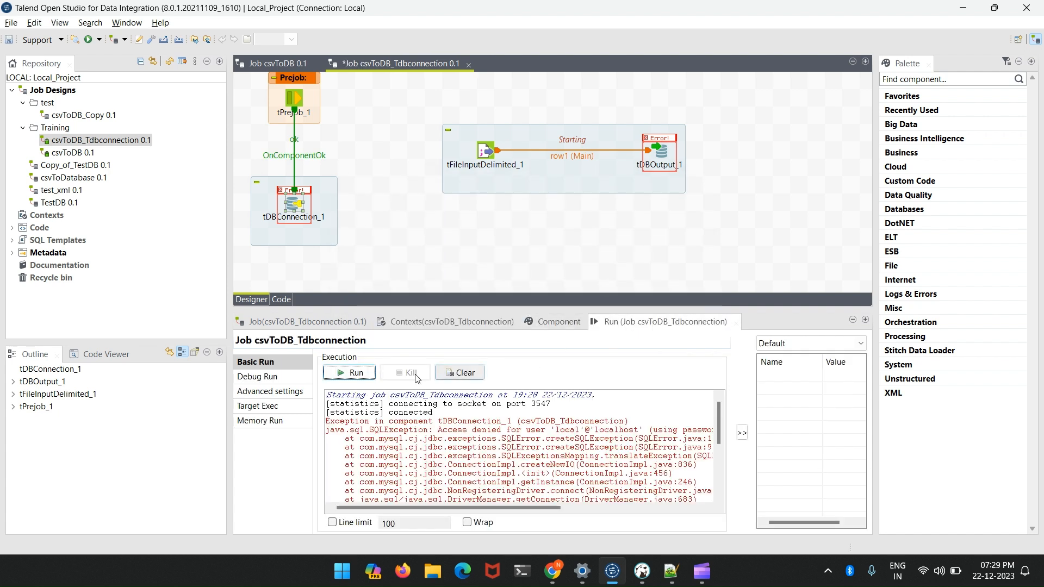
pyautogui.click(373, 373)
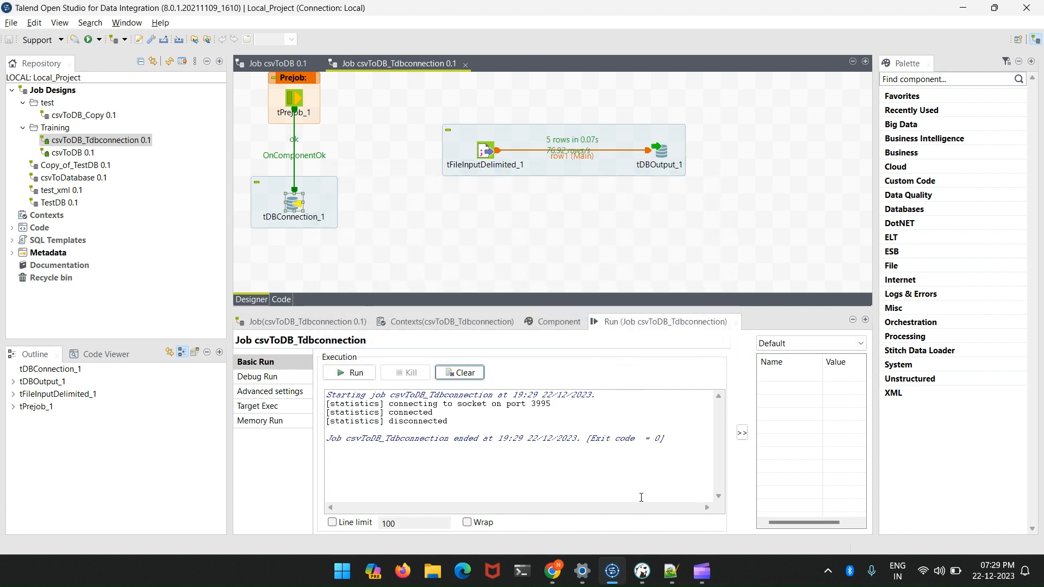
# - Query the table in DBeaver with SELECT * FROM address and return to Talend Open Studio
pyautogui.click(642, 570)
pyautogui.moveTo(469, 72); pyautogui.dragTo(348, 71)
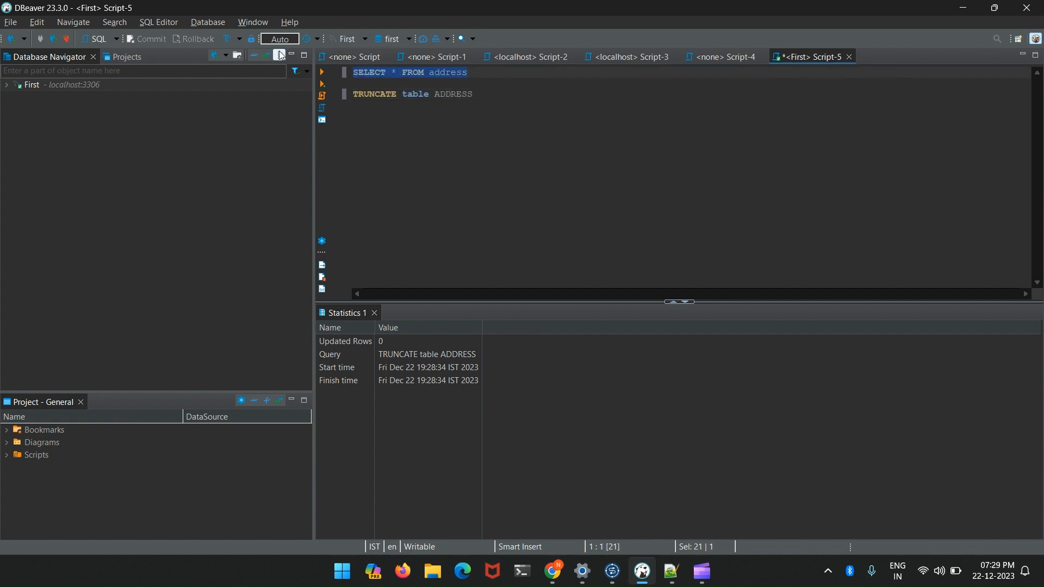
pyautogui.click(321, 72)
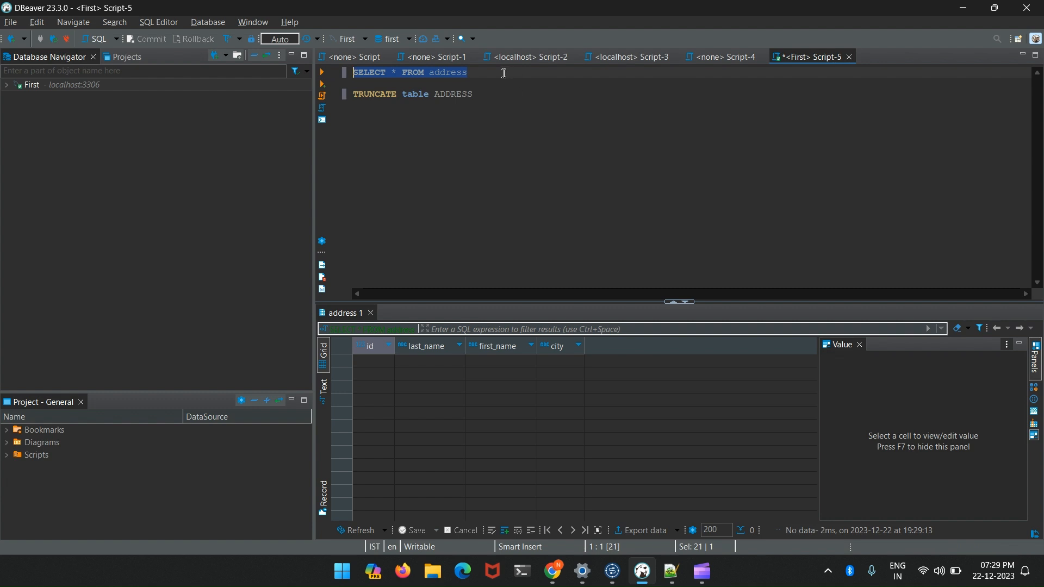
pyautogui.hotkey('alt', 'Tab')
# - Enable Auto Commit in the advanced settings of tDBConnection_1 and save the job
pyautogui.click(661, 153)
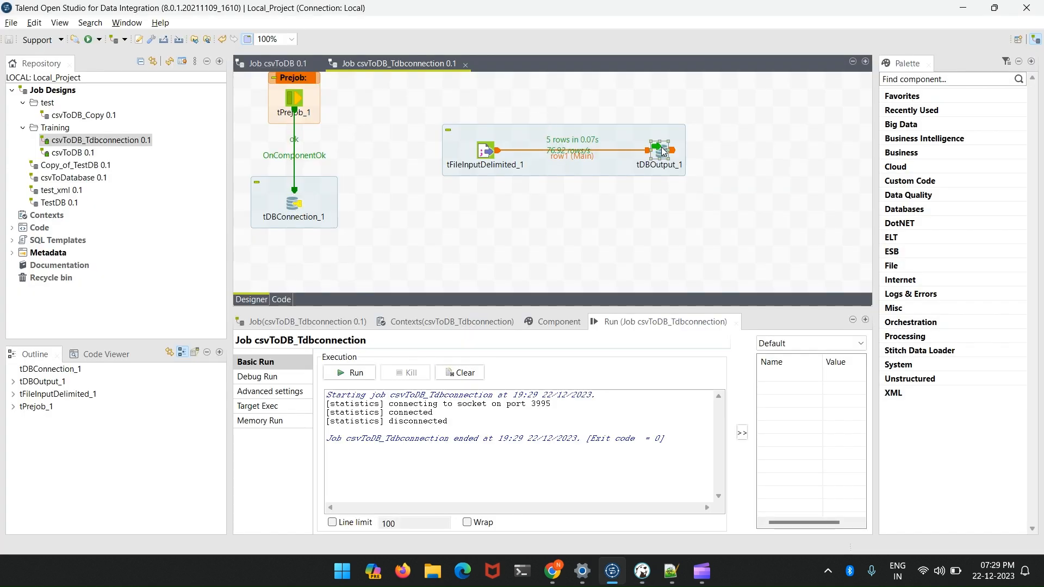
pyautogui.click(296, 208)
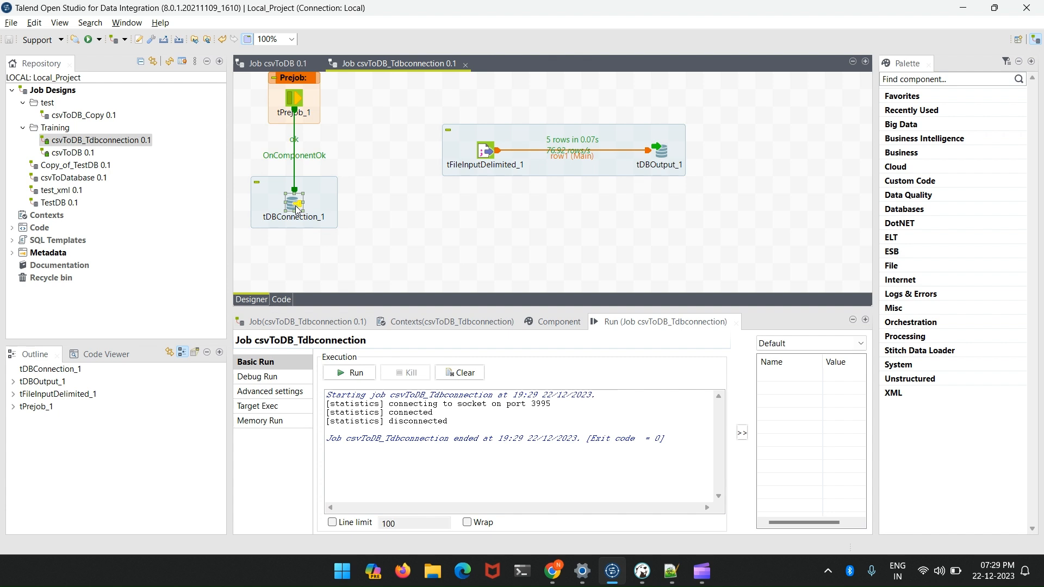
pyautogui.doubleClick(296, 209)
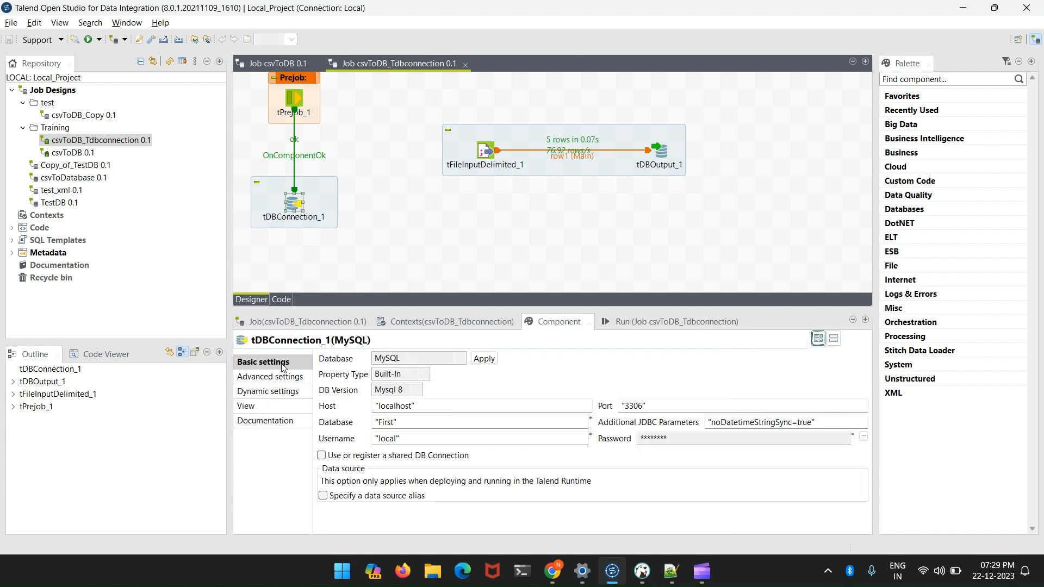
pyautogui.click(283, 377)
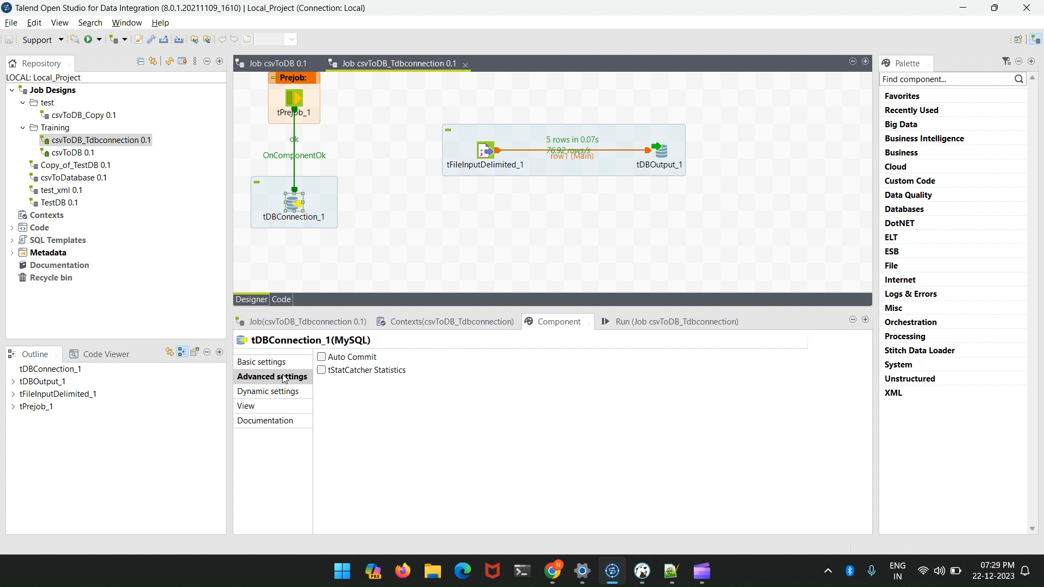
pyautogui.click(322, 358)
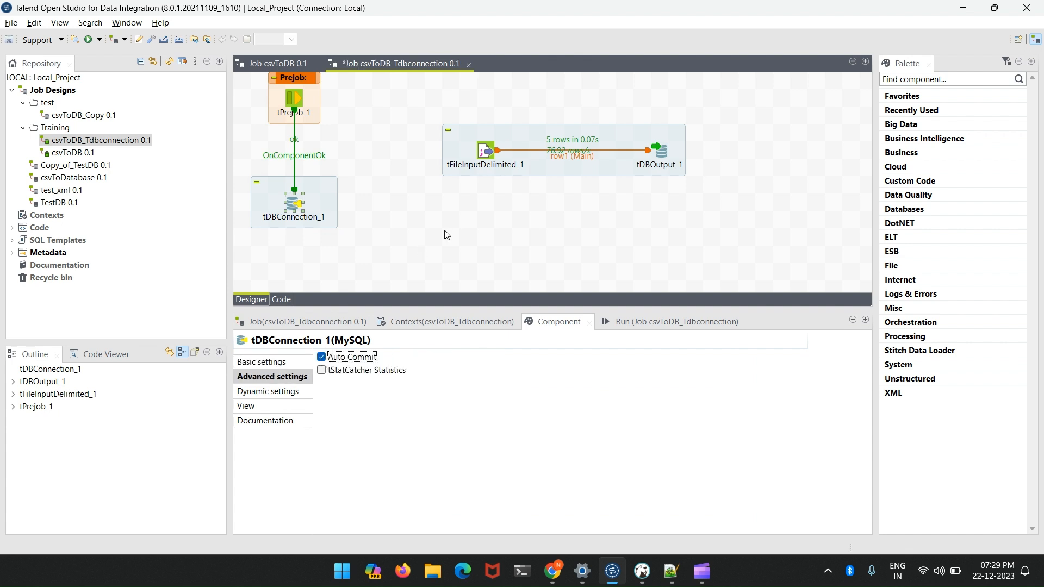
pyautogui.hotkey('ctrl', 's')
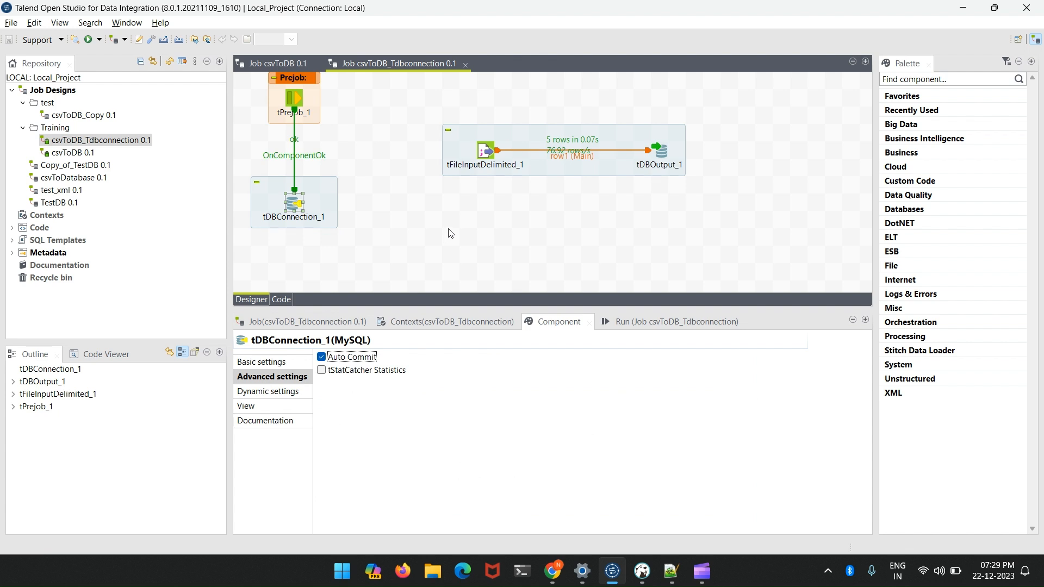
# - Run the job with Auto Commit enabled and check the loaded rows in DBeaver with SELECT * FROM address
pyautogui.click(620, 323)
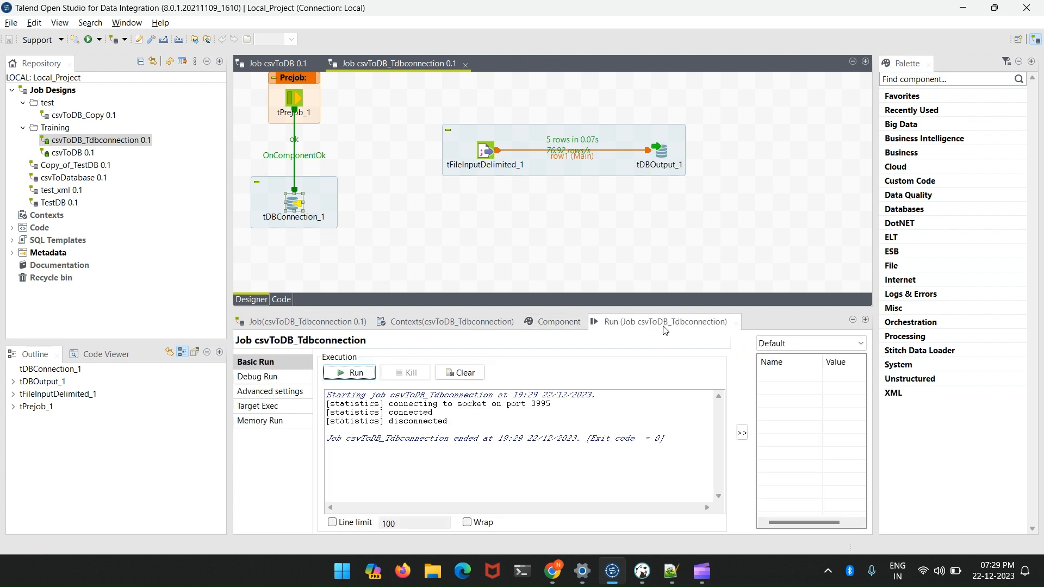
pyautogui.click(376, 372)
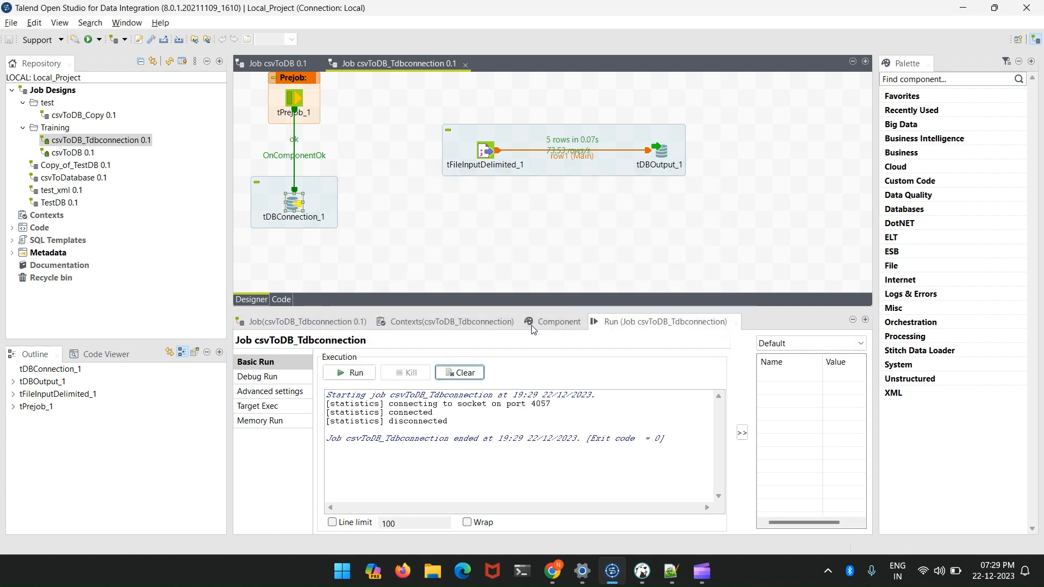
pyautogui.click(641, 570)
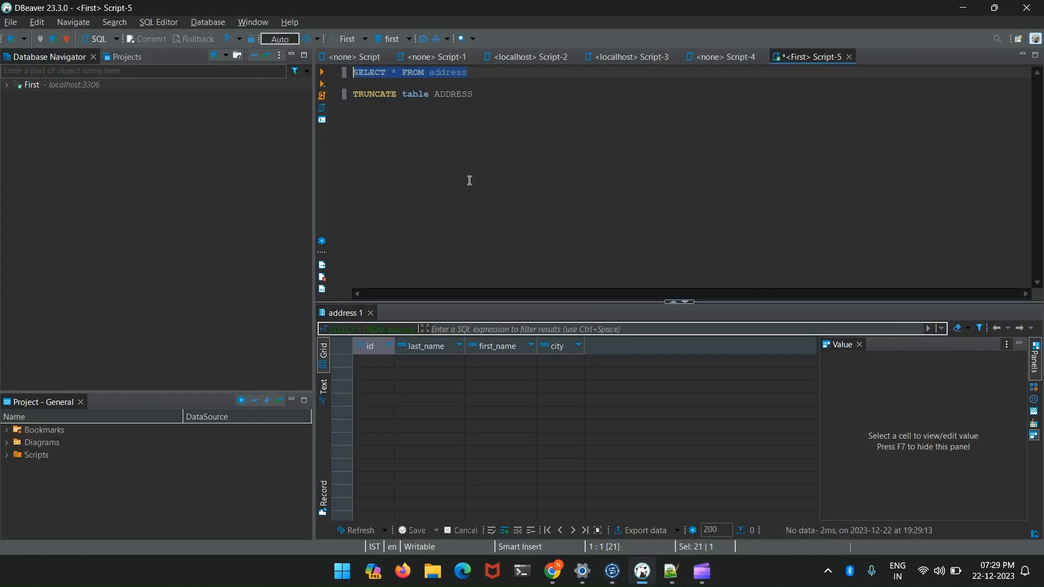
pyautogui.hotkey('ctrl', 'Return')
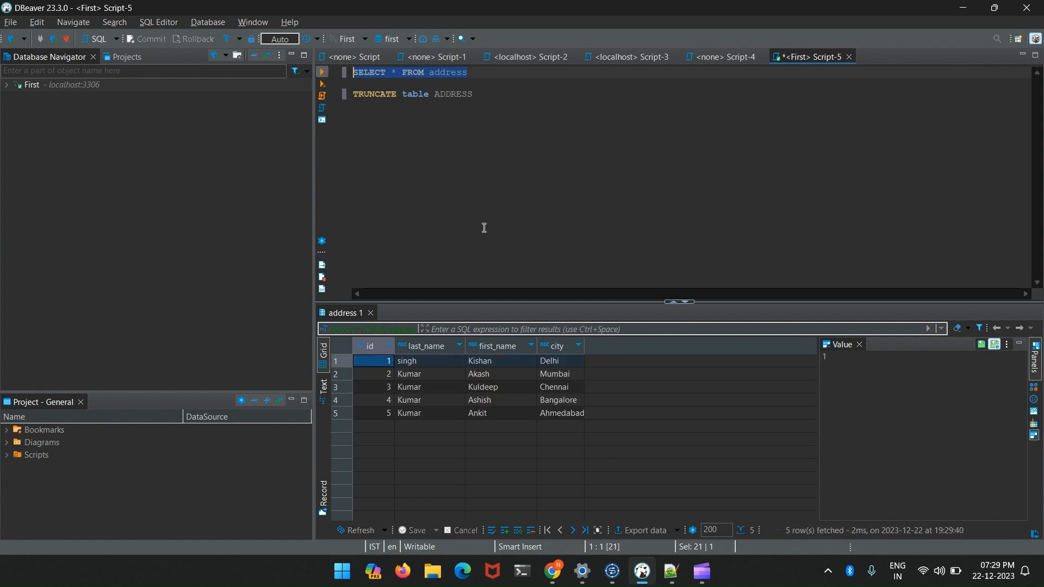
pyautogui.hotkey('alt', 'Tab')
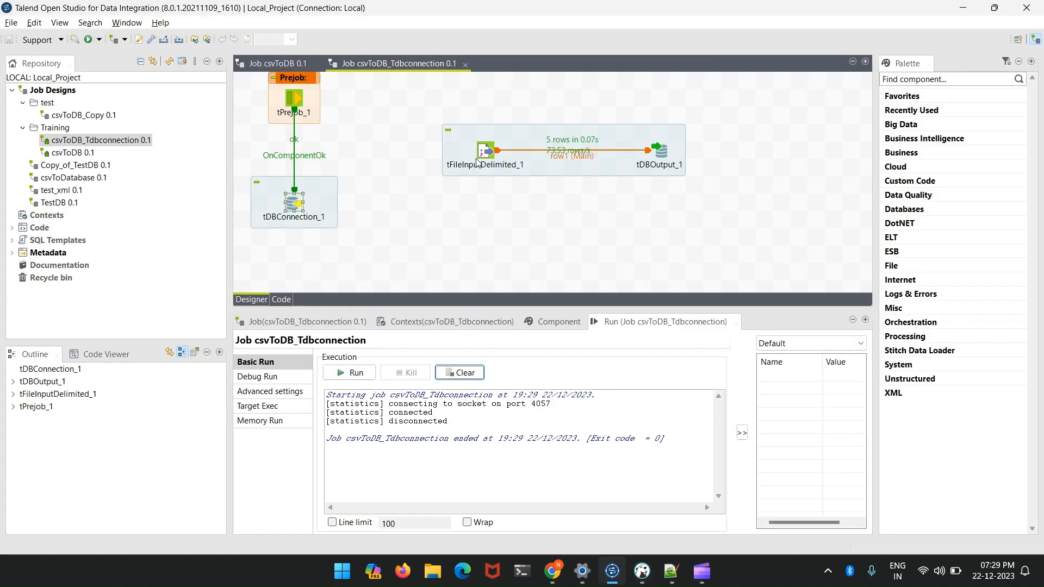
# - Duplicate the tFileInputDelimited_1 to tDBOutput_1 subjob and place the copy directly below the original
pyautogui.doubleClick(296, 205)
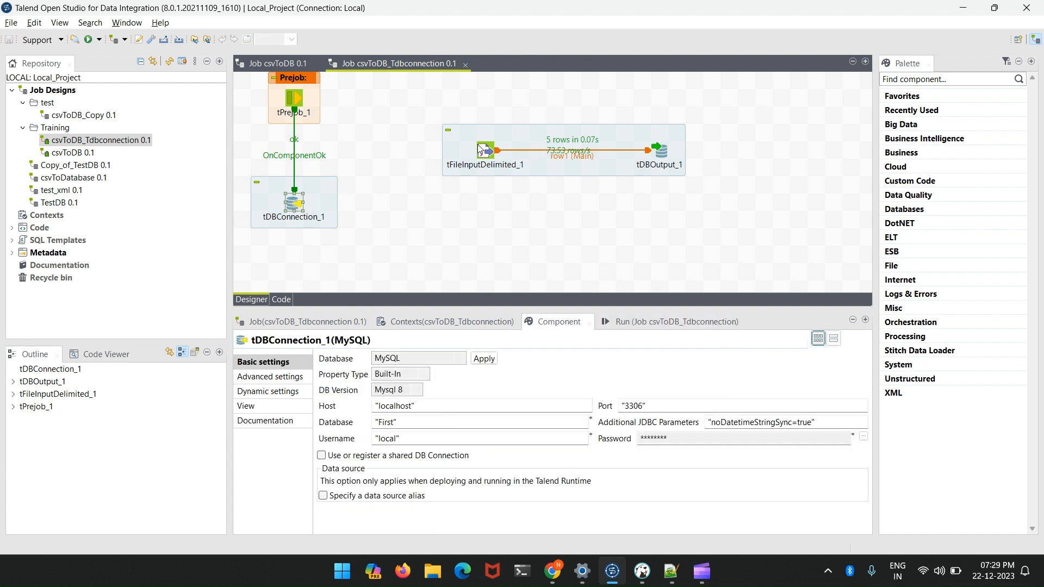
pyautogui.click(458, 138)
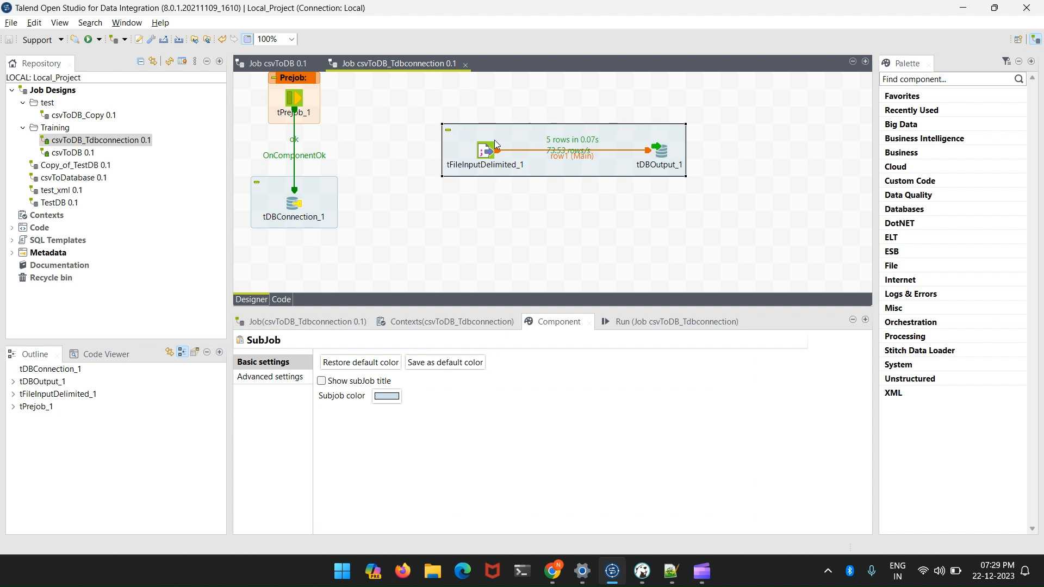
pyautogui.rightClick(471, 142)
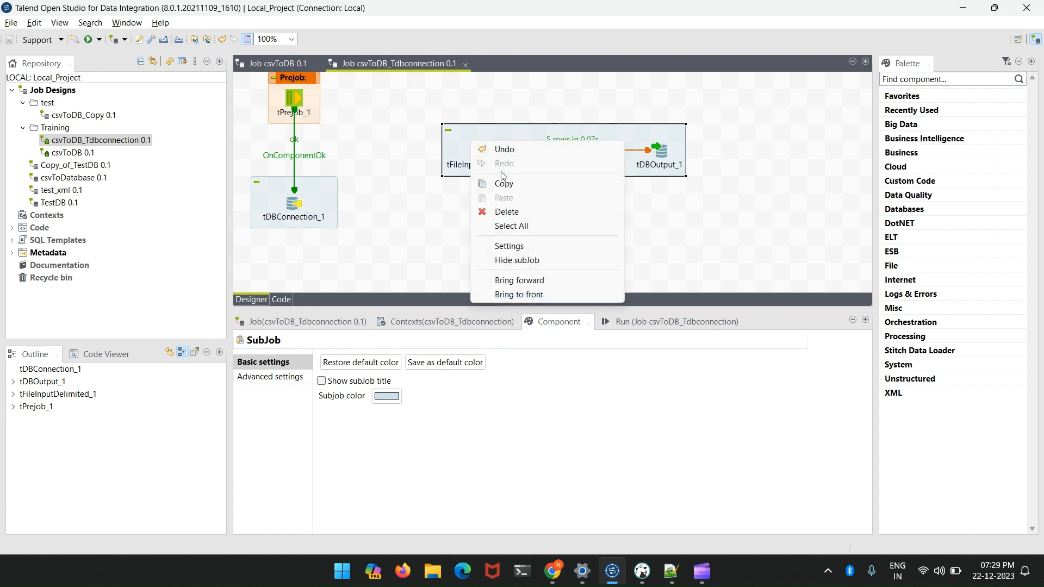
pyautogui.click(505, 187)
pyautogui.rightClick(464, 214)
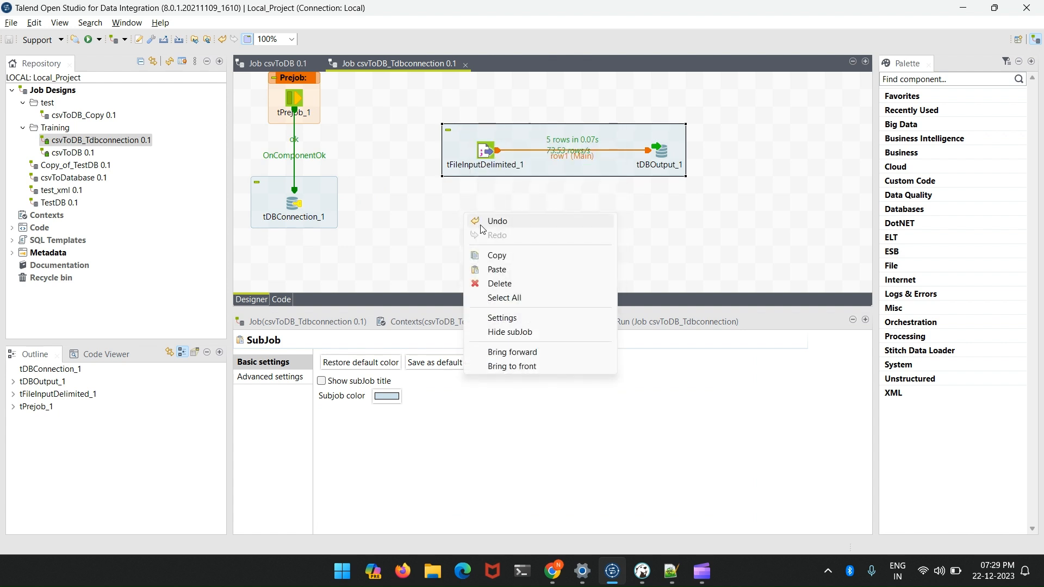
pyautogui.click(496, 269)
pyautogui.click(603, 238)
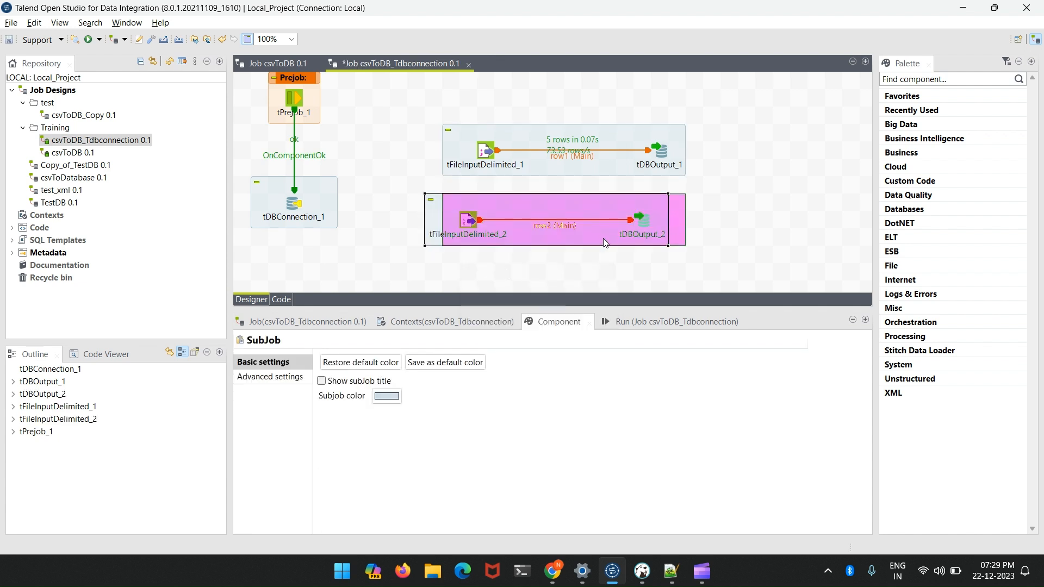
# - Set the table of tDBOutput_2 to "address_2" and save the job
pyautogui.click(661, 223)
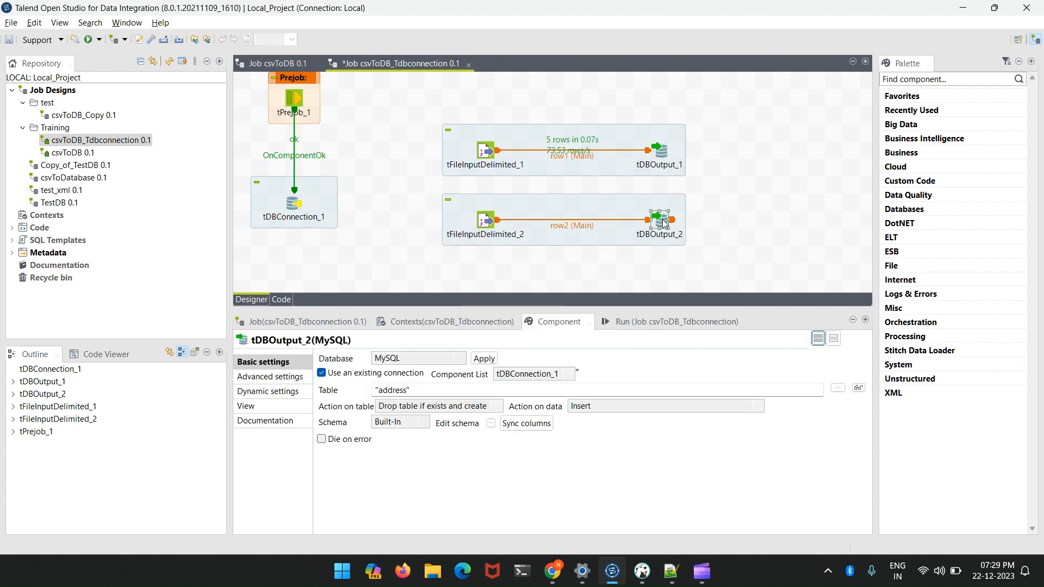
pyautogui.click(408, 389)
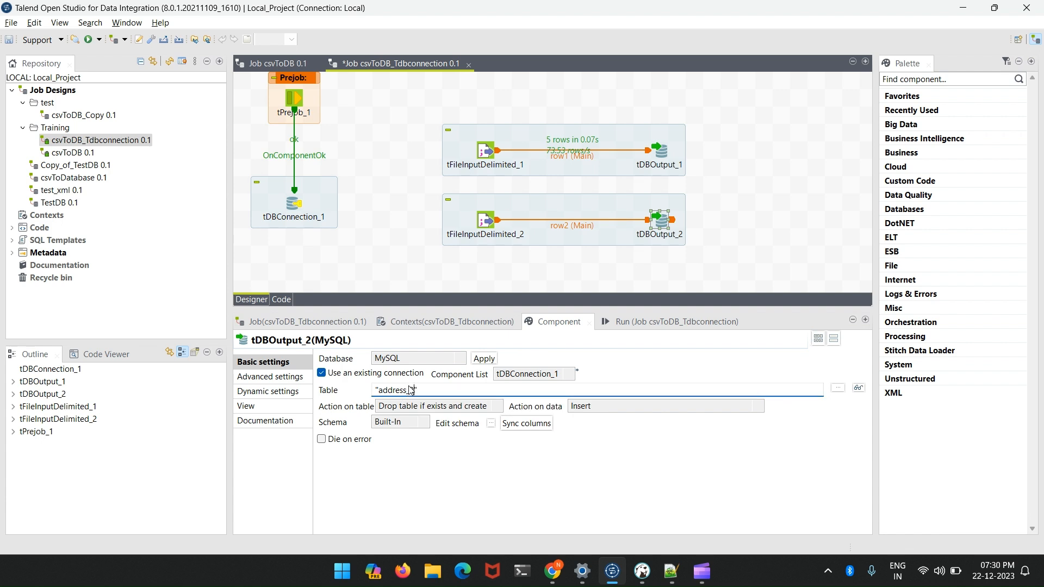
pyautogui.hotkey('ctrl', 's')
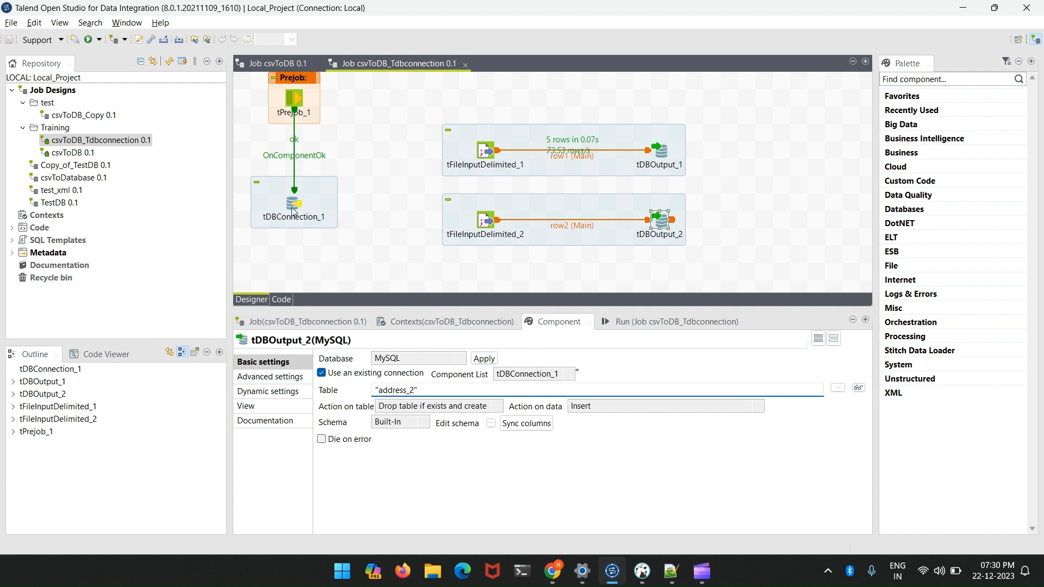
# - Review the advanced settings of tDBConnection_1 and the basic settings of both tDBOutput components
pyautogui.click(293, 206)
pyautogui.click(296, 379)
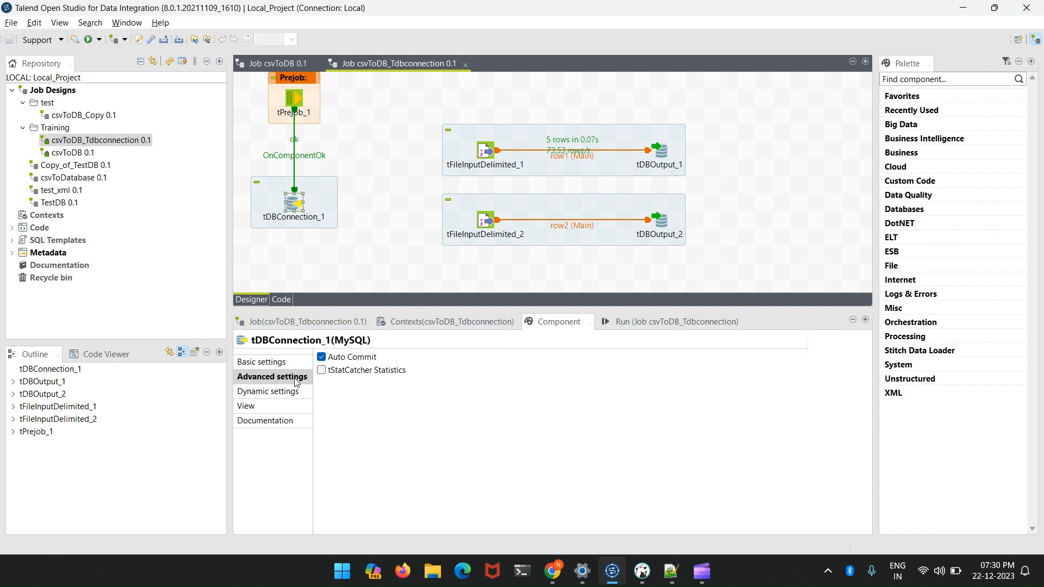
pyautogui.click(661, 151)
pyautogui.click(659, 221)
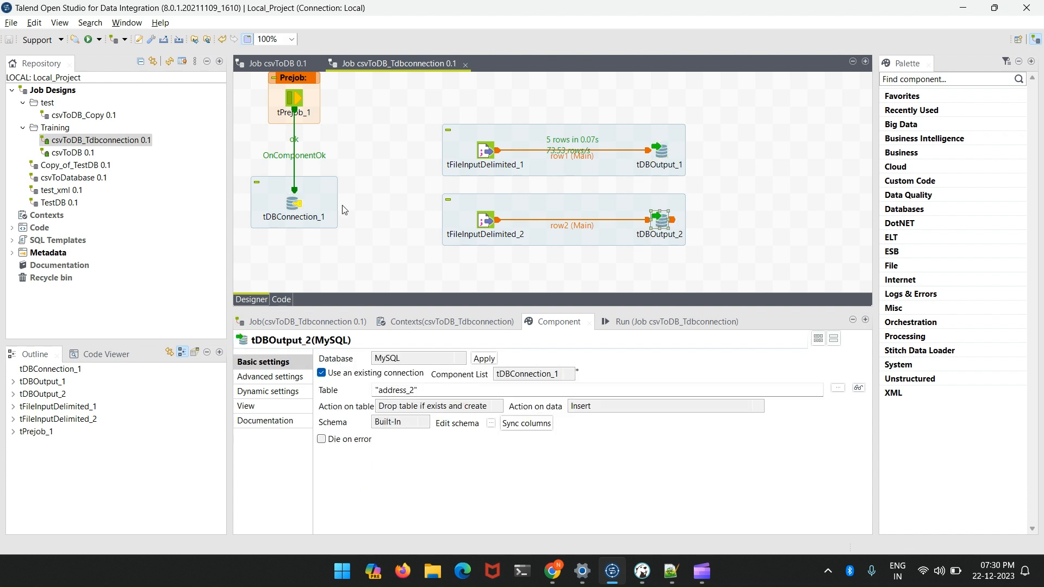
# - Maximize the job designer and move the duplicated subjob further down from the first one
pyautogui.doubleClick(391, 64)
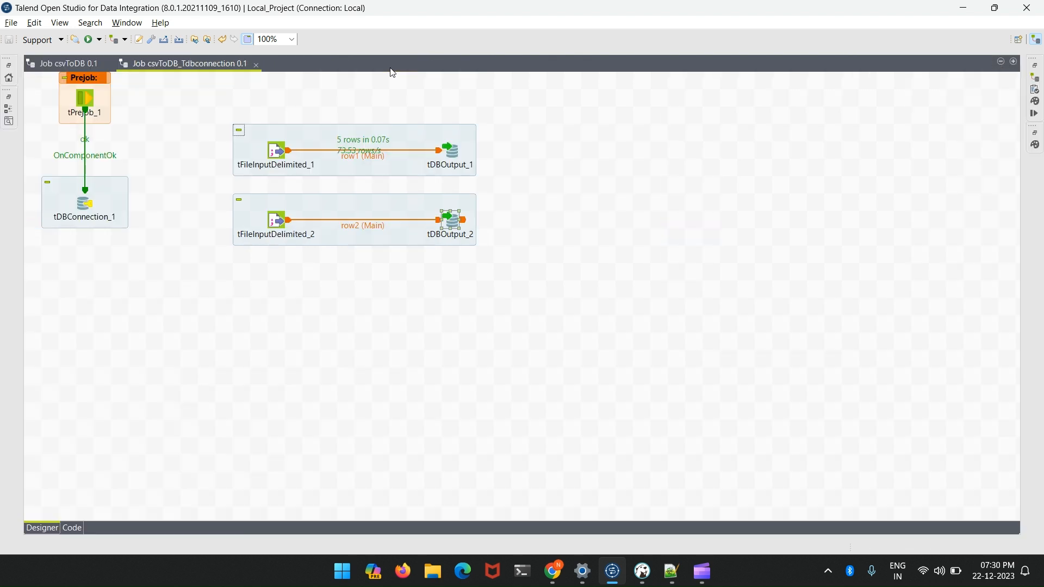
pyautogui.moveTo(471, 200); pyautogui.dragTo(488, 235)
pyautogui.moveTo(334, 247); pyautogui.dragTo(316, 248)
# - Add a tDBCommit component to the job and position it beneath the duplicated subjob
pyautogui.click(240, 327)
pyautogui.write('TD')
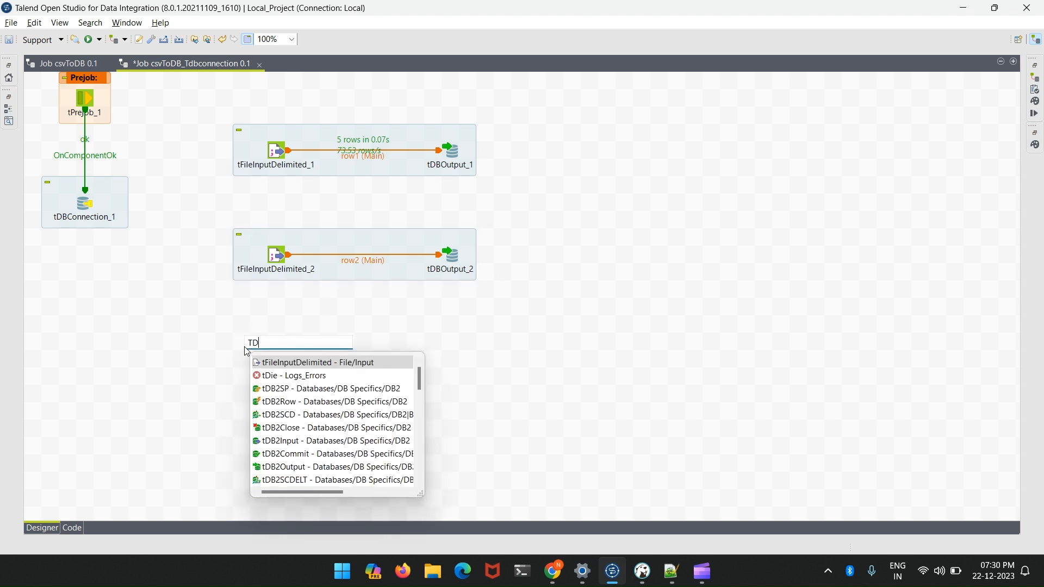
pyautogui.write('BCOM')
pyautogui.press('Return')
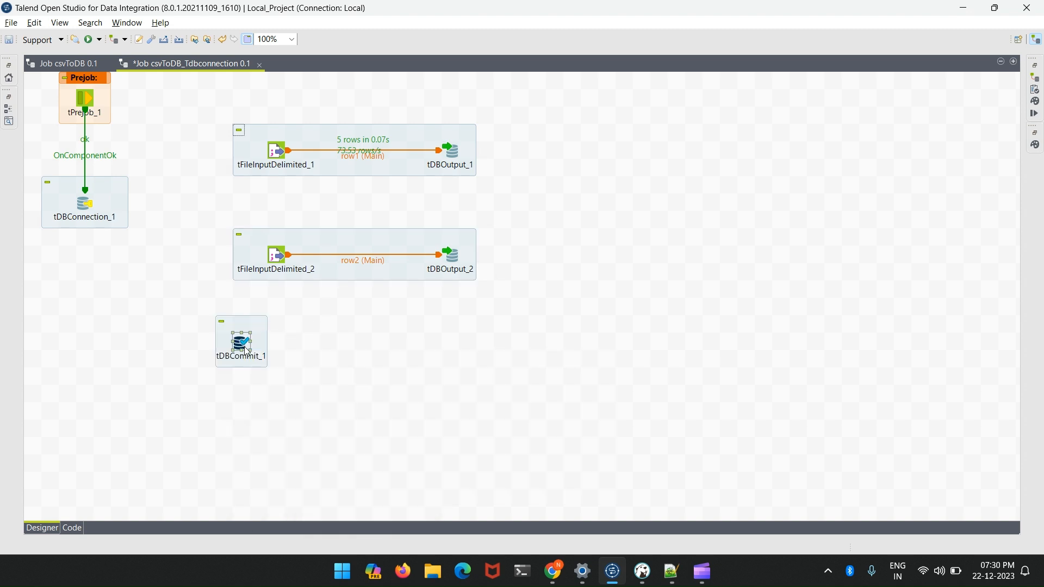
pyautogui.moveTo(261, 338); pyautogui.dragTo(279, 355)
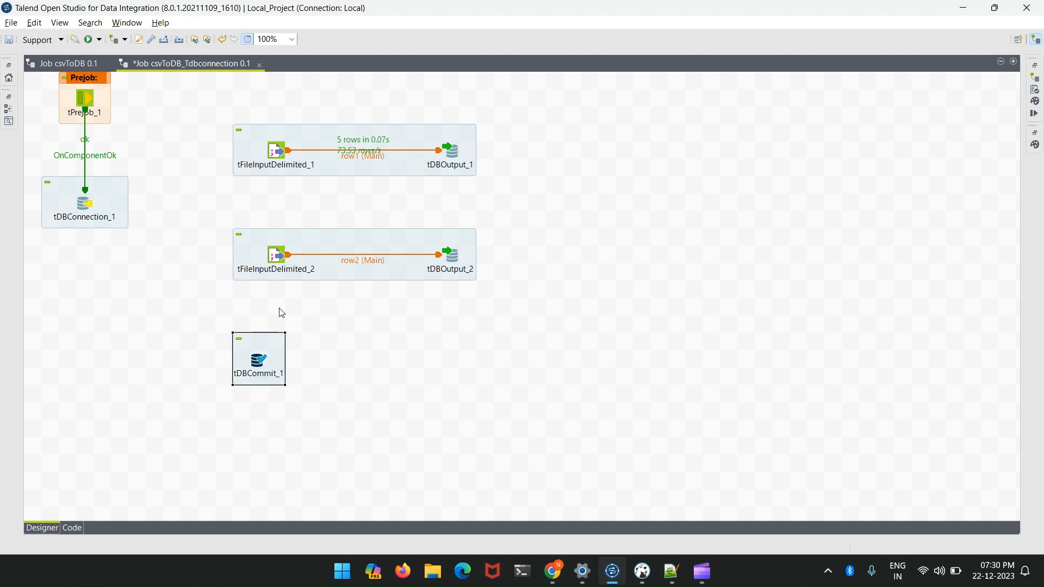
# - Connect tFileInputDelimited_1 to tFileInputDelimited_2 with an On Subjob Ok trigger
pyautogui.rightClick(276, 152)
pyautogui.moveTo(338, 159)
pyautogui.moveTo(380, 172)
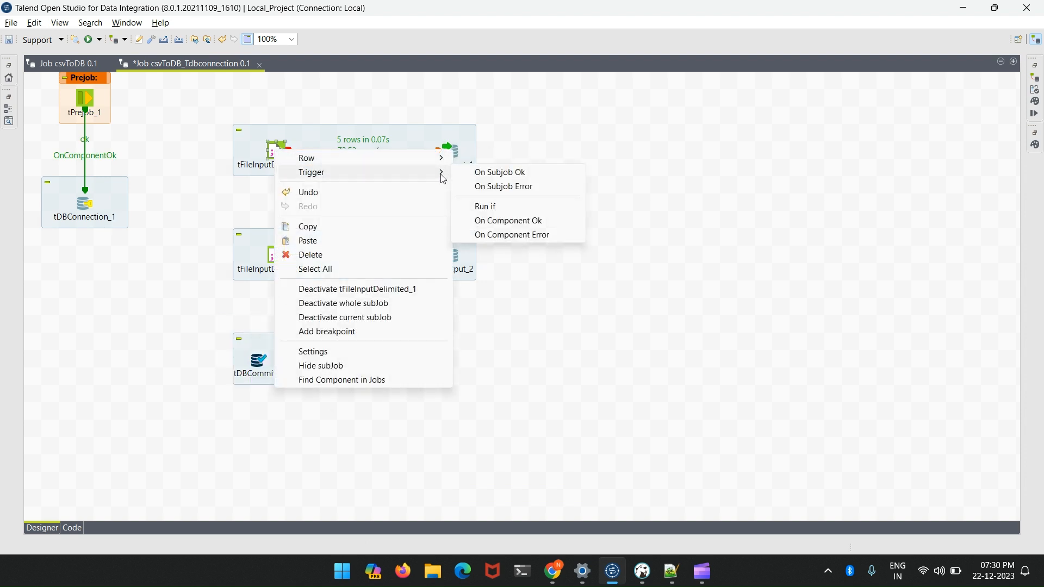
pyautogui.click(495, 171)
pyautogui.click(277, 254)
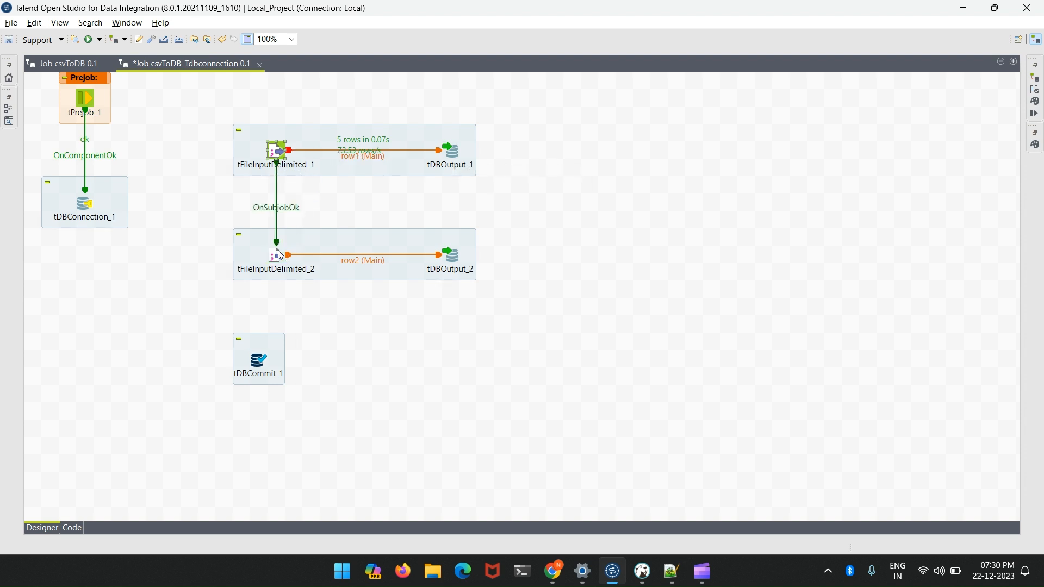
# - Try to connect tFileInputDelimited_2 to the unconfigured tDBCommit_1 with an On Subjob Ok trigger
pyautogui.rightClick(276, 255)
pyautogui.moveTo(381, 274)
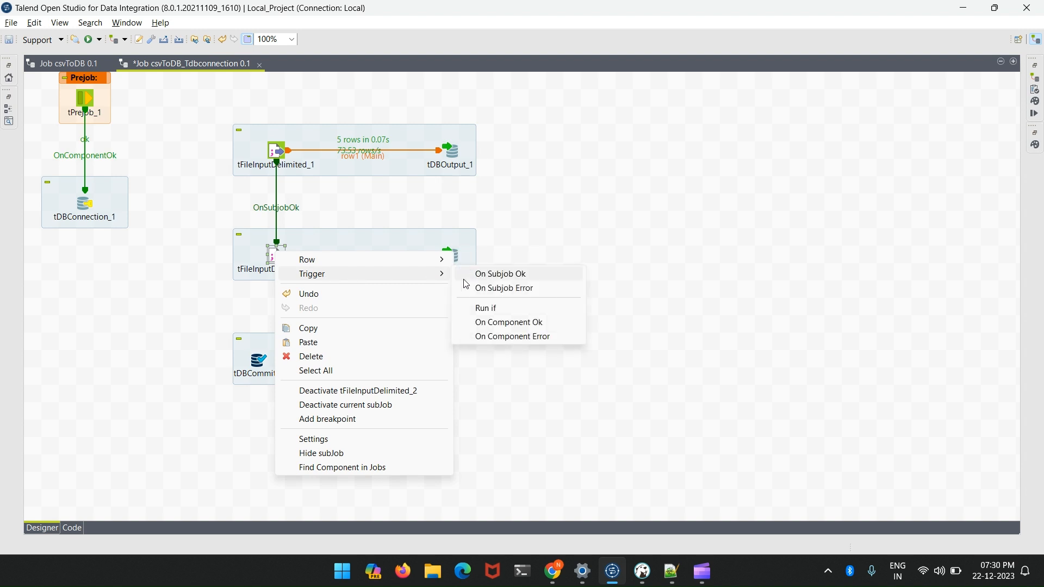
pyautogui.click(487, 280)
pyautogui.click(263, 369)
# - Set the database of tDBCommit_1 to MySQL and choose tDBConnection_1 as its connection component
pyautogui.doubleClick(263, 369)
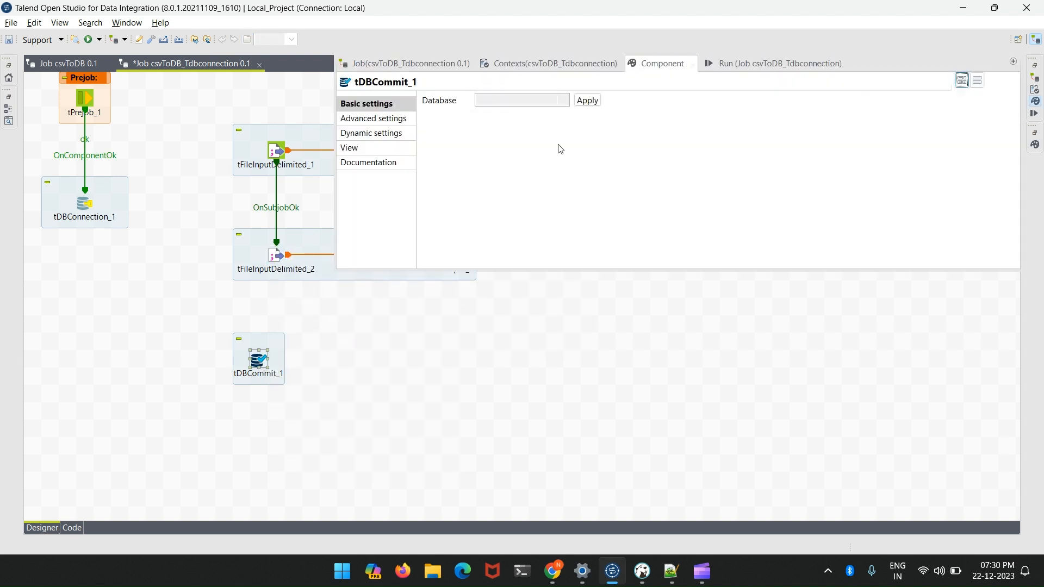
pyautogui.click(549, 103)
pyautogui.scroll(-1, 522, 163)
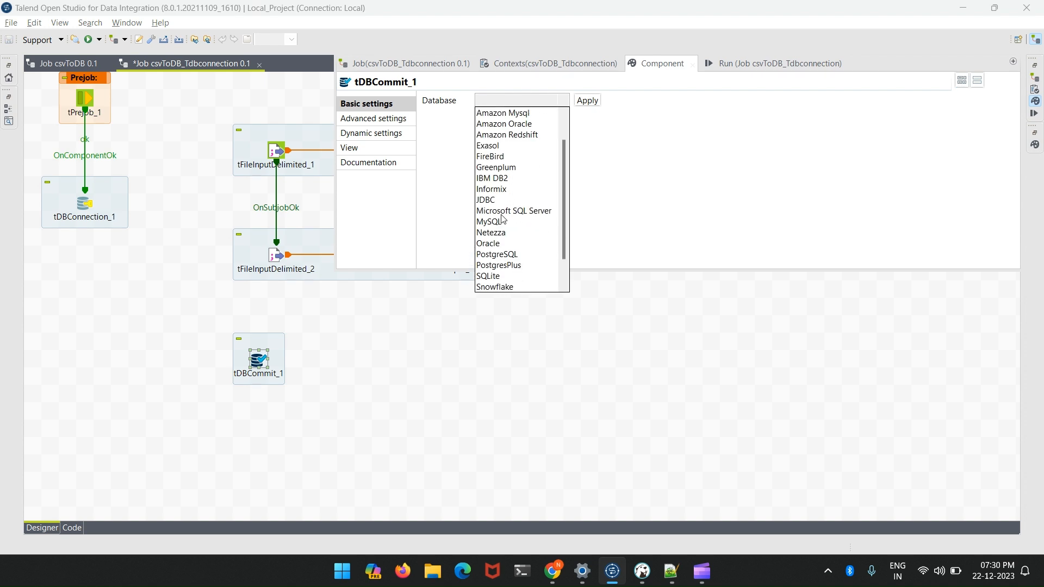
pyautogui.click(503, 219)
pyautogui.click(587, 101)
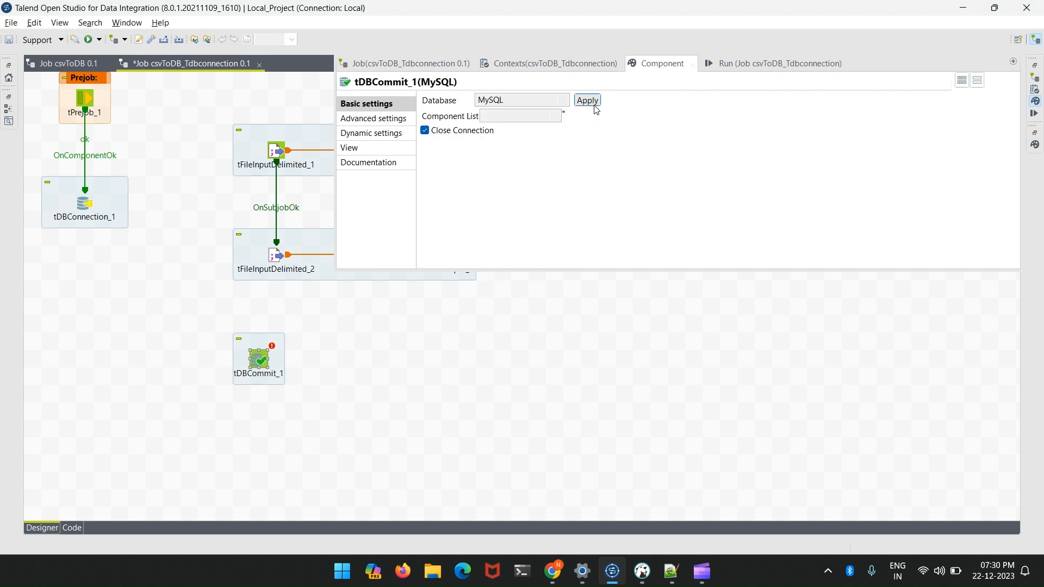
pyautogui.click(504, 116)
pyautogui.click(513, 130)
# - Connect tFileInputDelimited_2 to tDBCommit_1 with an On Subjob Ok trigger
pyautogui.click(279, 256)
pyautogui.rightClick(279, 255)
pyautogui.moveTo(331, 277)
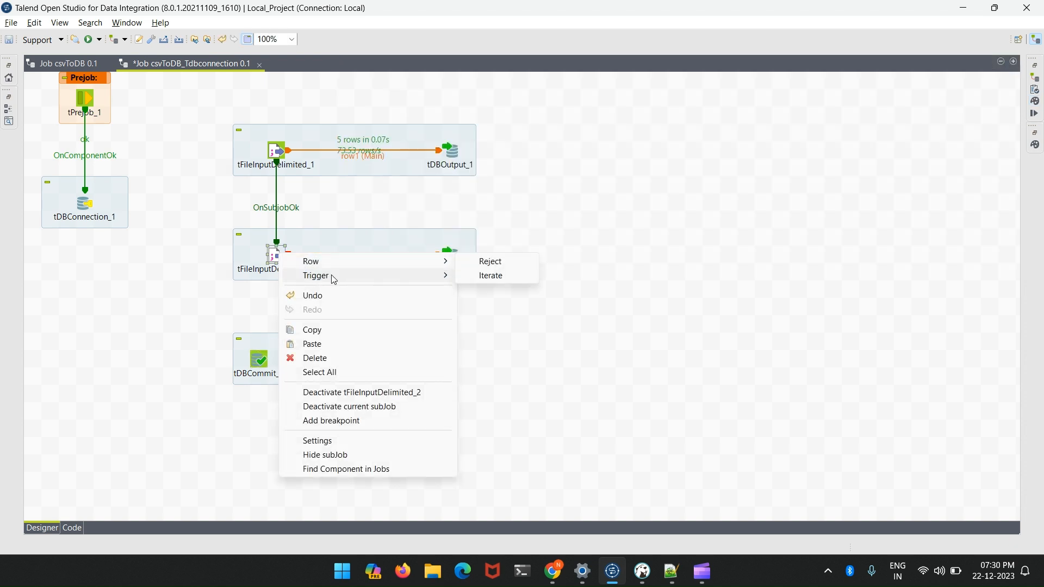
pyautogui.click(510, 276)
pyautogui.click(263, 367)
pyautogui.click(362, 357)
pyautogui.write('S')
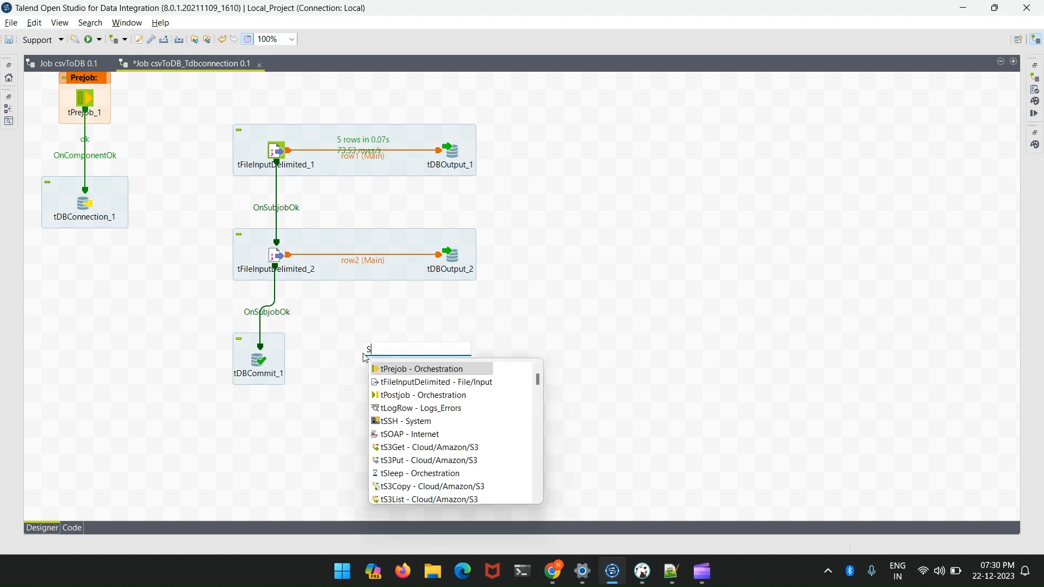
pyautogui.press('BackSpace')
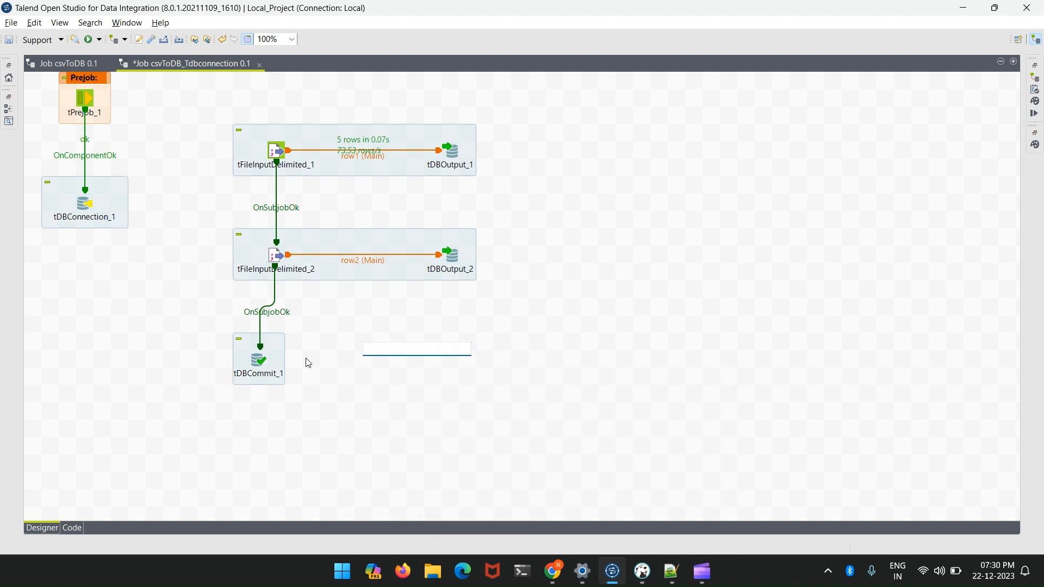
# - Check the tDBCommit_1 settings, then disable Auto Commit in the advanced settings of tDBConnection_1 and save the job
pyautogui.doubleClick(262, 364)
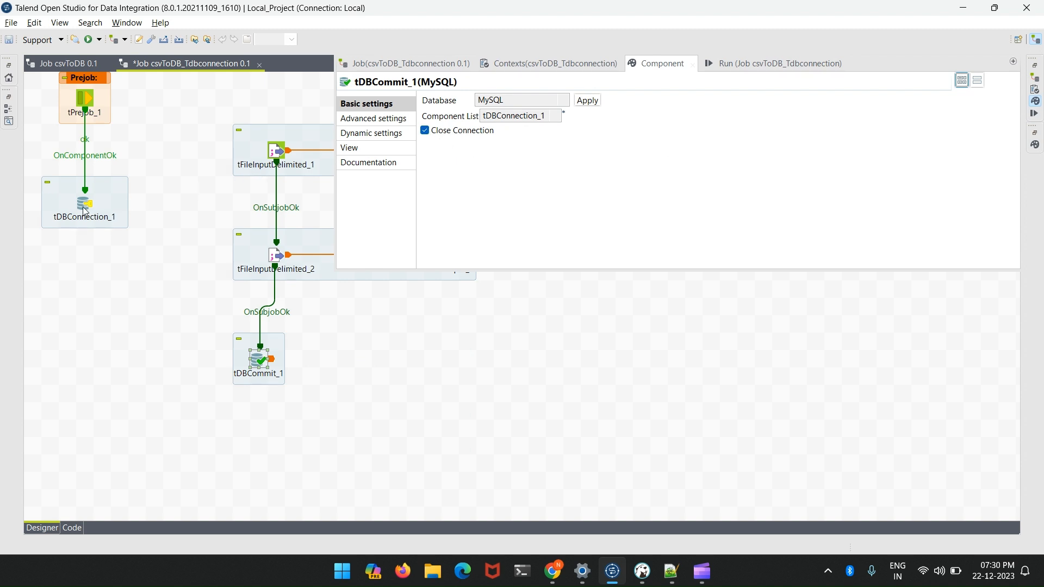
pyautogui.click(80, 210)
pyautogui.click(356, 118)
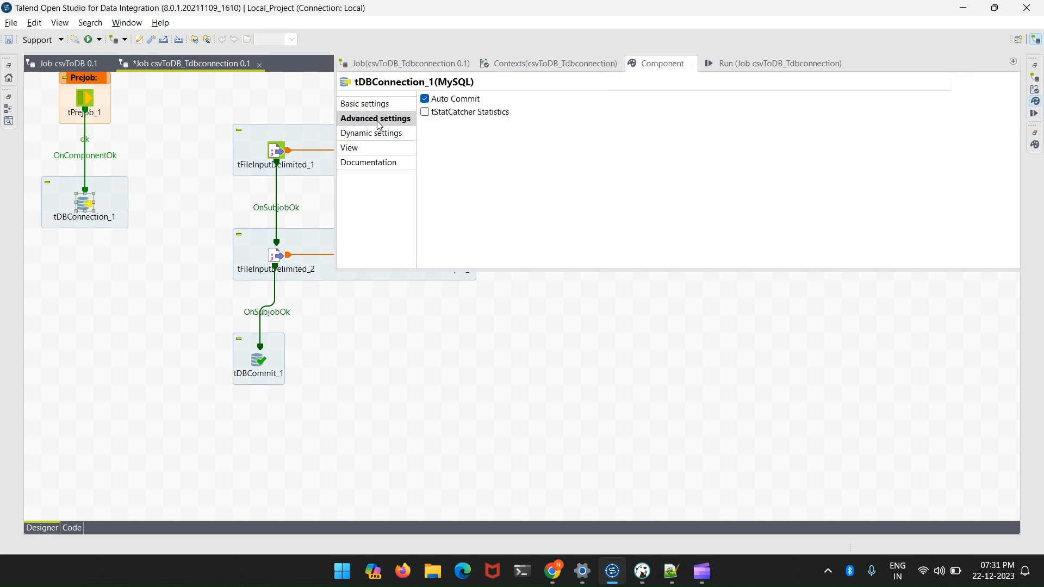
pyautogui.click(426, 100)
pyautogui.click(606, 357)
pyautogui.hotkey('ctrl', 's')
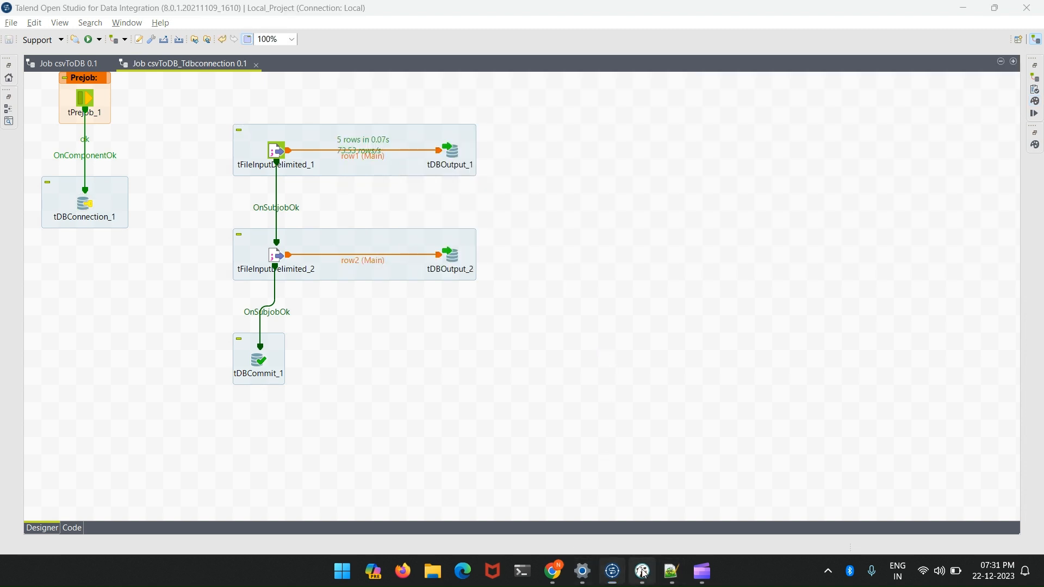
# - Switch to DBeaver, execute TRUNCATE table ADDRESS, and return to Talend Open Studio
pyautogui.click(642, 570)
pyautogui.moveTo(482, 98); pyautogui.dragTo(356, 91)
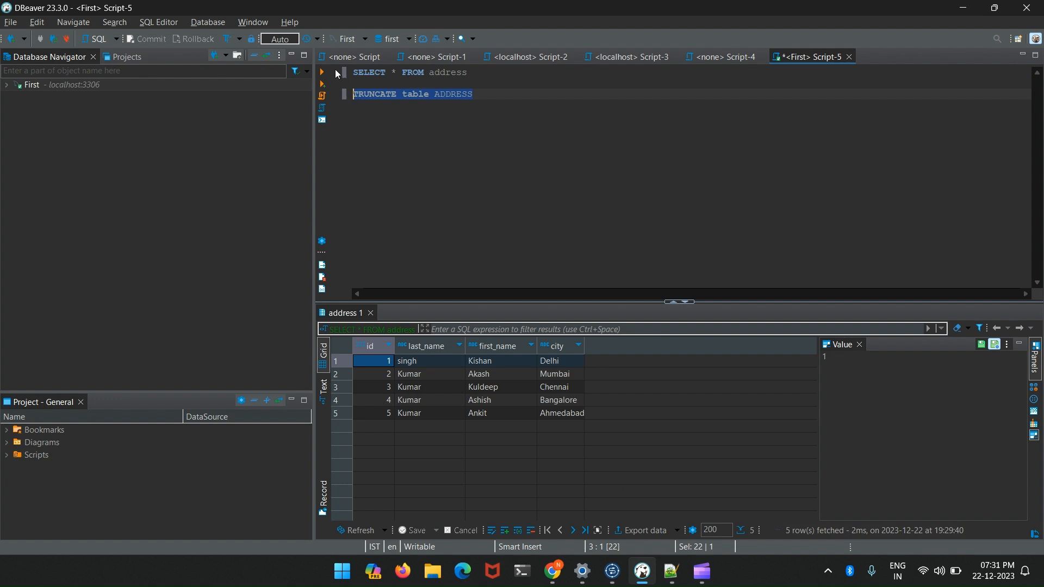
pyautogui.click(321, 72)
pyautogui.hotkey('alt', 'Tab')
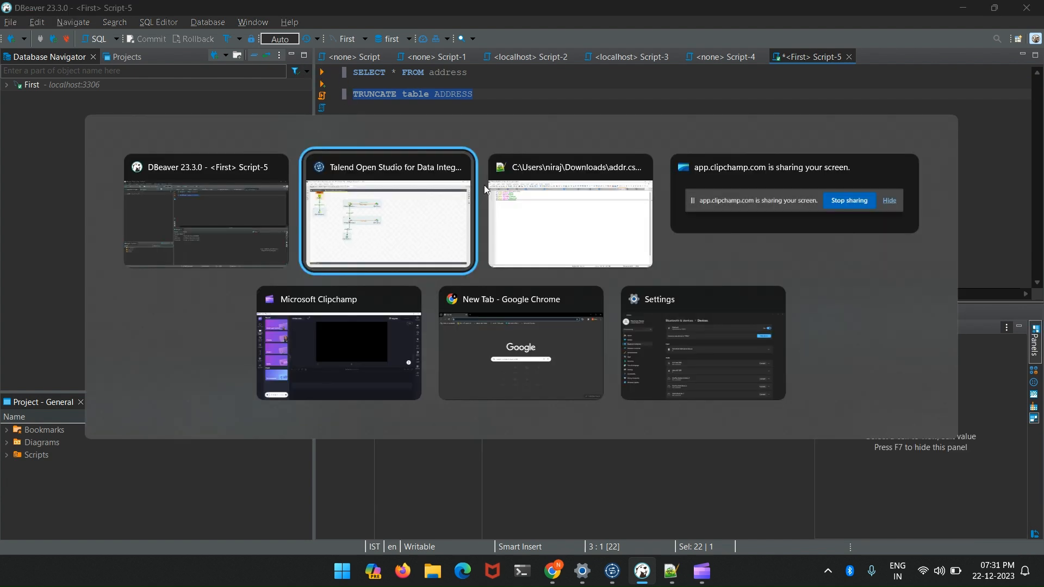
# - Run the job with tDBCommit in place and check the rows in DBeaver with SELECT * FROM address
pyautogui.click(88, 39)
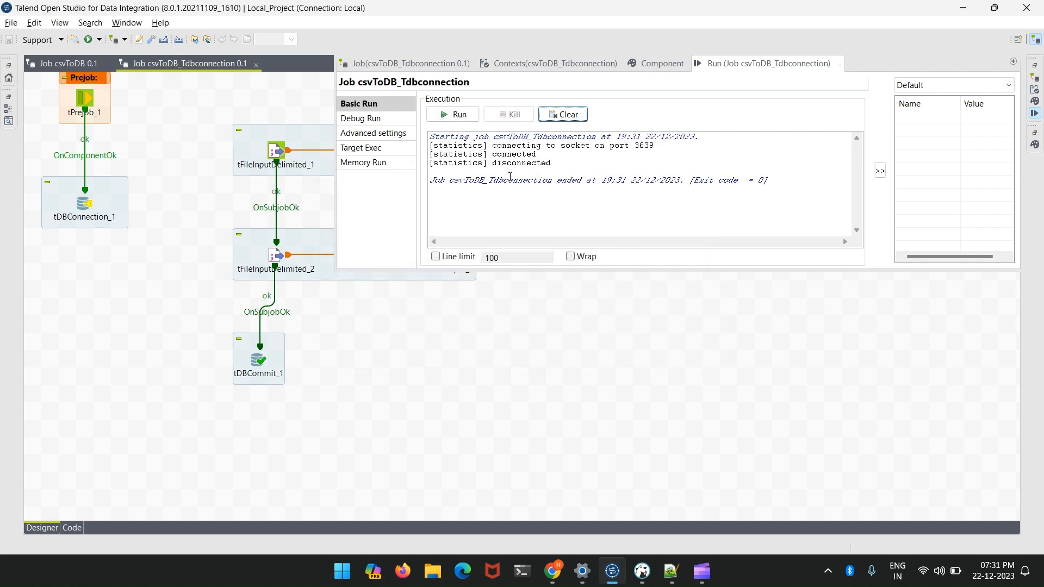
pyautogui.hotkey('alt', 'Tab')
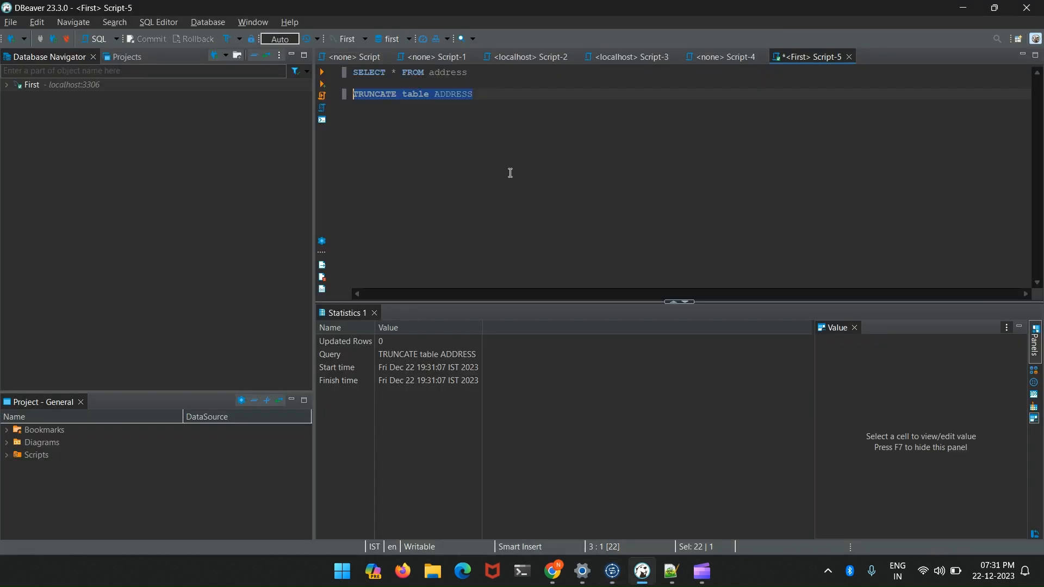
pyautogui.click(514, 94)
pyautogui.click(457, 72)
pyautogui.moveTo(456, 72); pyautogui.dragTo(339, 73)
pyautogui.hotkey('shift', 'Home')
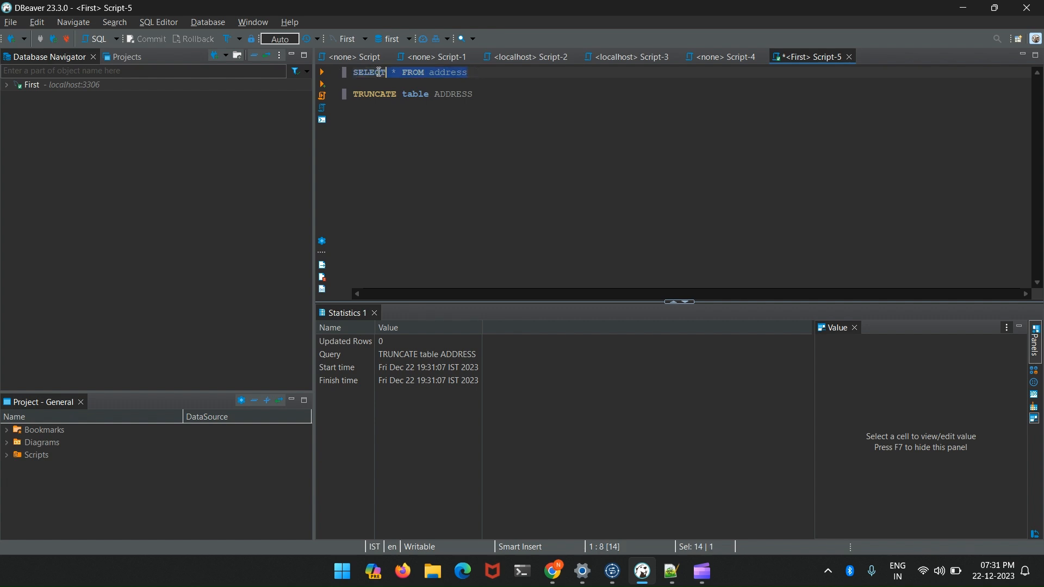
pyautogui.hotkey('ctrl', 'Return')
# - Add the query select * from ADDRESS_2 below the existing SELECT statement and execute only that query
pyautogui.click(483, 72)
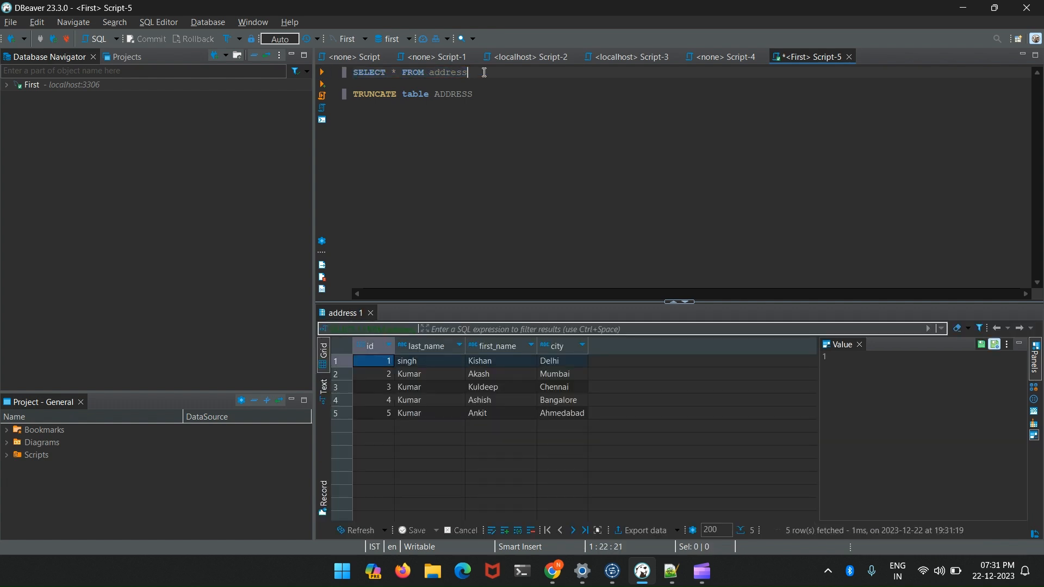
pyautogui.press('Return')
pyautogui.press('Return')
pyautogui.write('select * F')
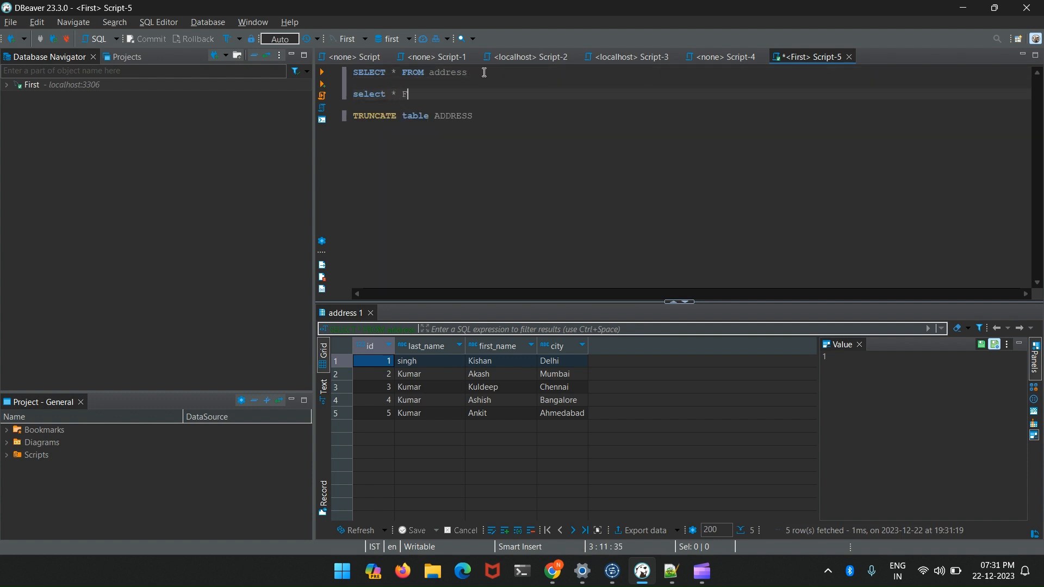
pyautogui.write('ROM AD')
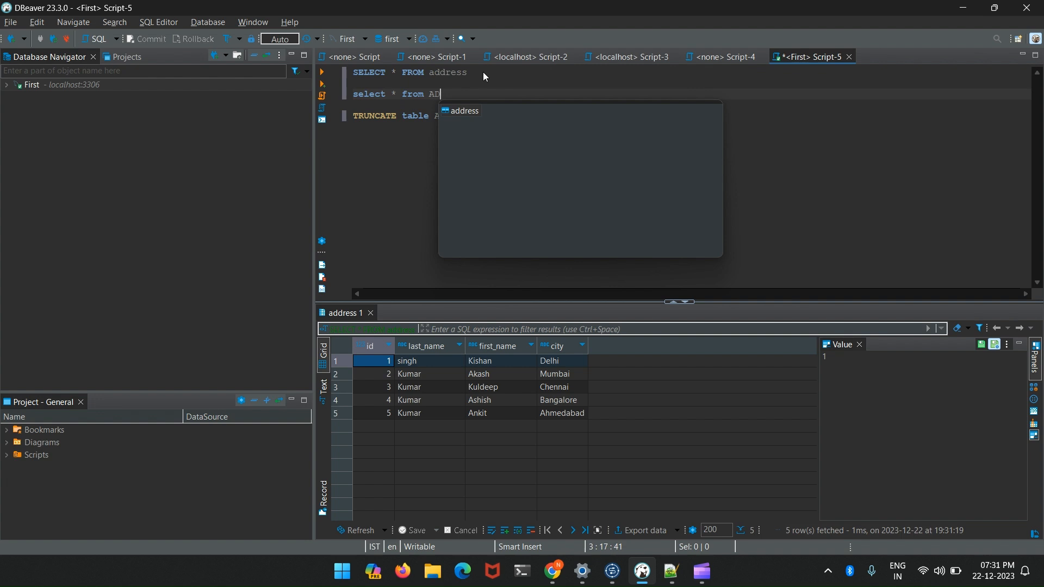
pyautogui.write('DRESS_2')
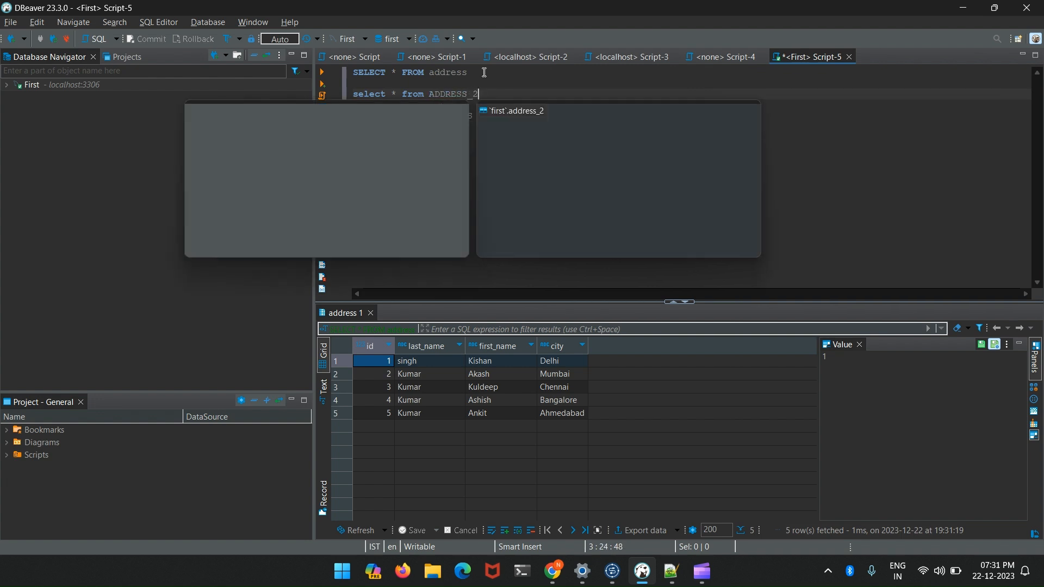
pyautogui.press('Escape')
pyautogui.moveTo(478, 94); pyautogui.dragTo(352, 93)
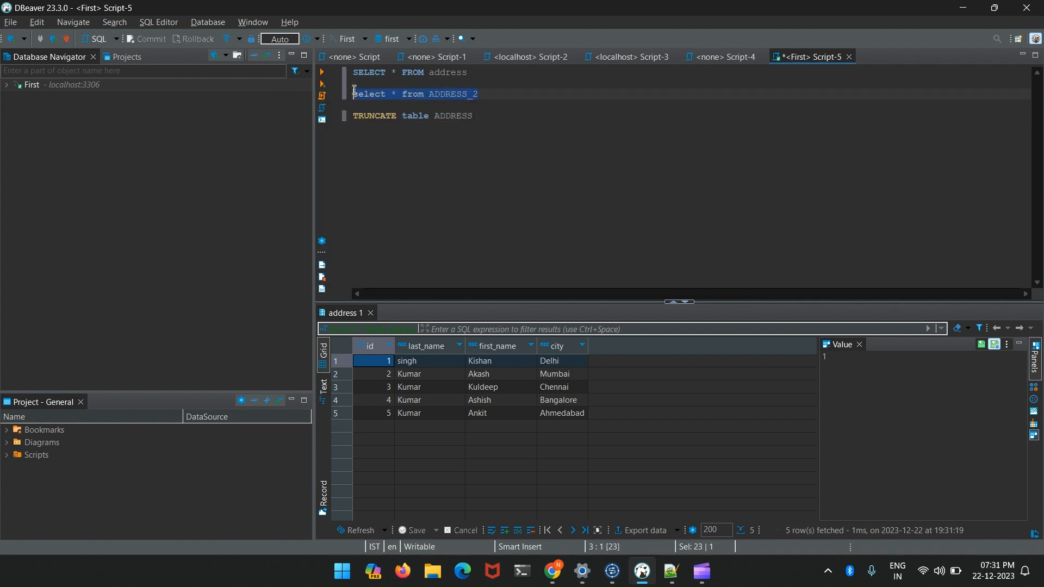
pyautogui.click(321, 72)
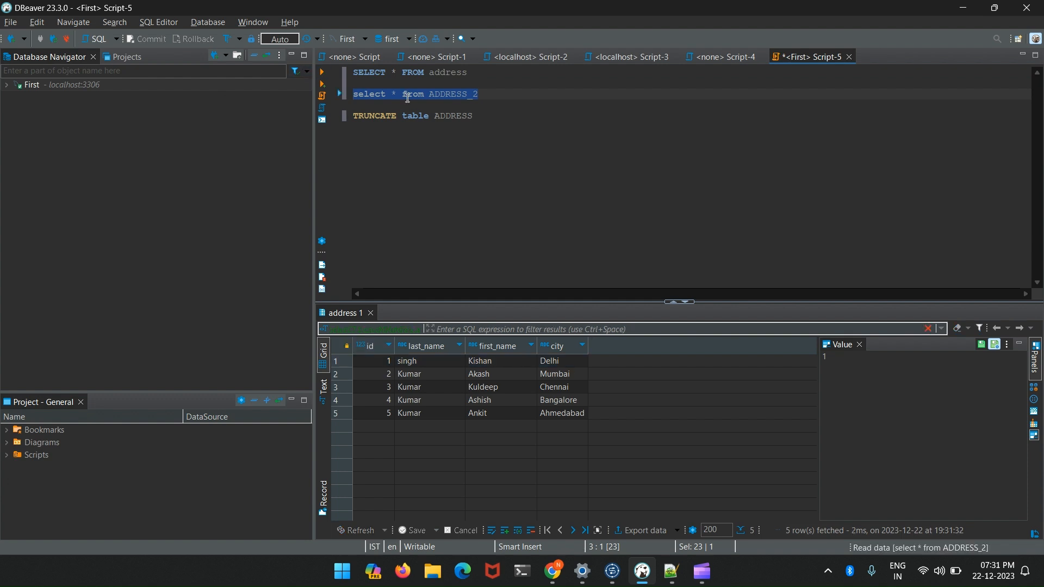
# - Switch back to Talend Open Studio and review the basic settings of tDBConnection_1
pyautogui.hotkey('alt', 'Tab')
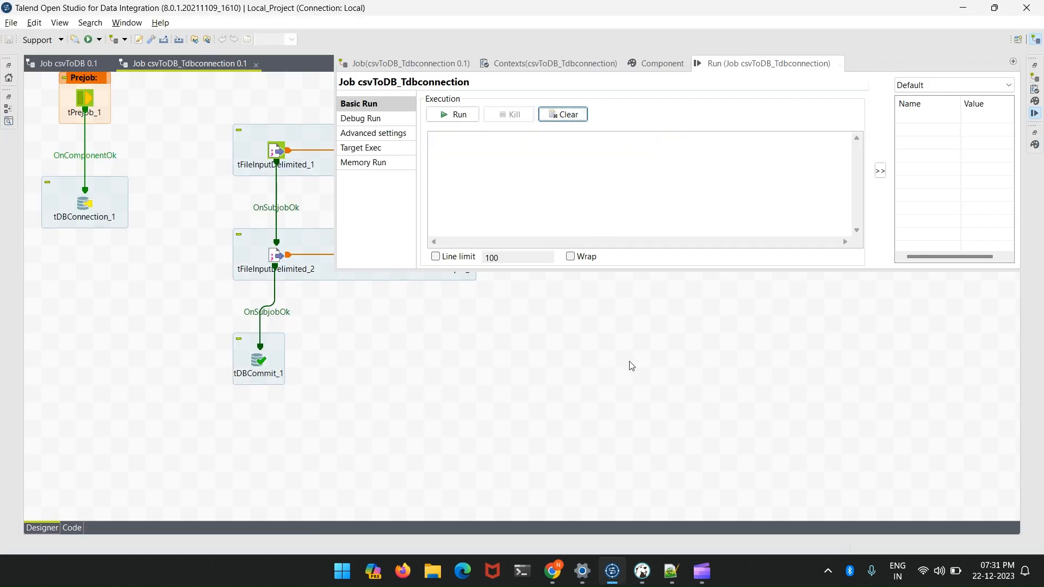
pyautogui.click(631, 351)
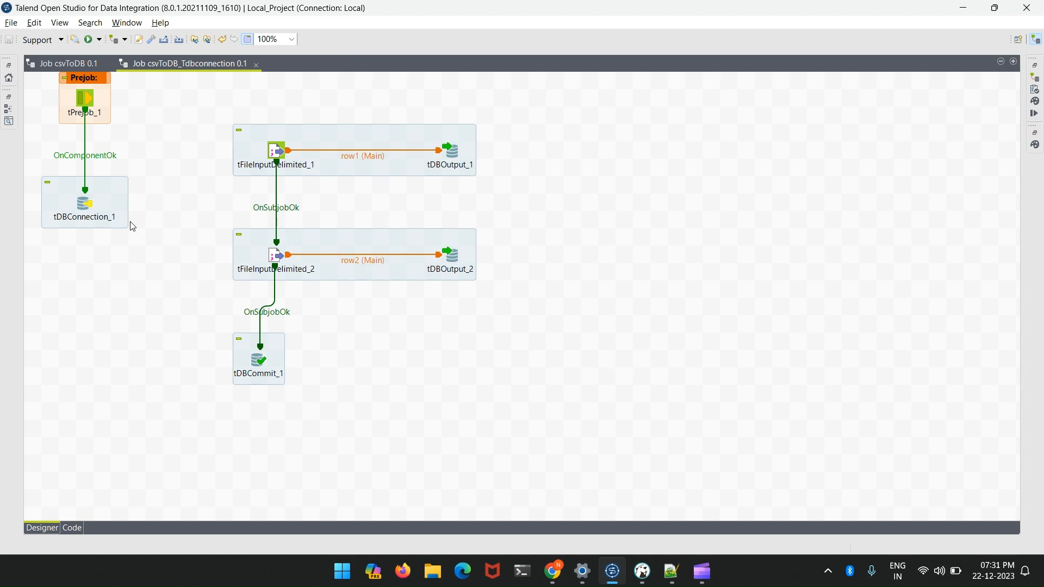
pyautogui.doubleClick(88, 207)
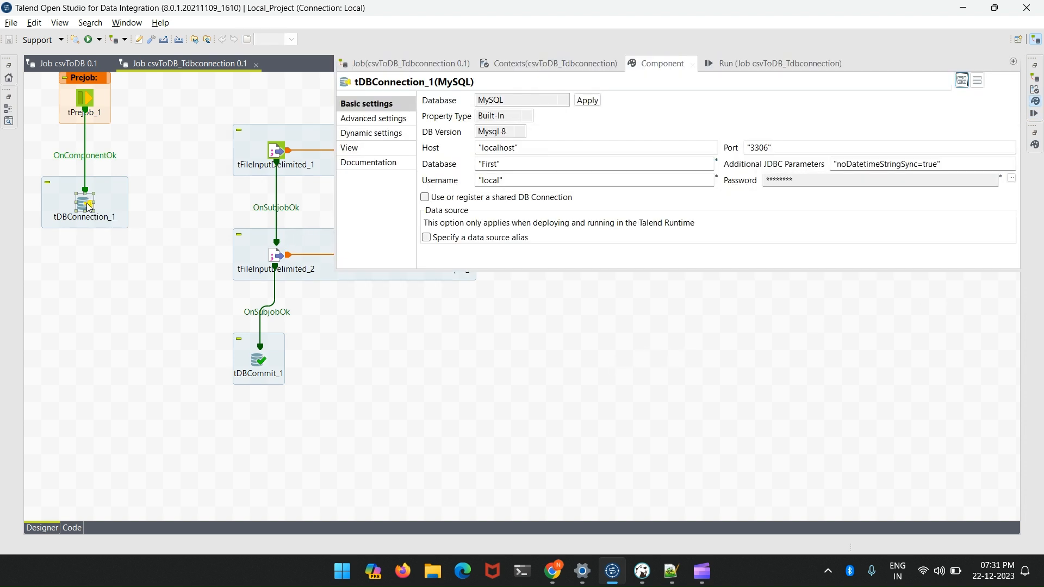
pyautogui.click(146, 220)
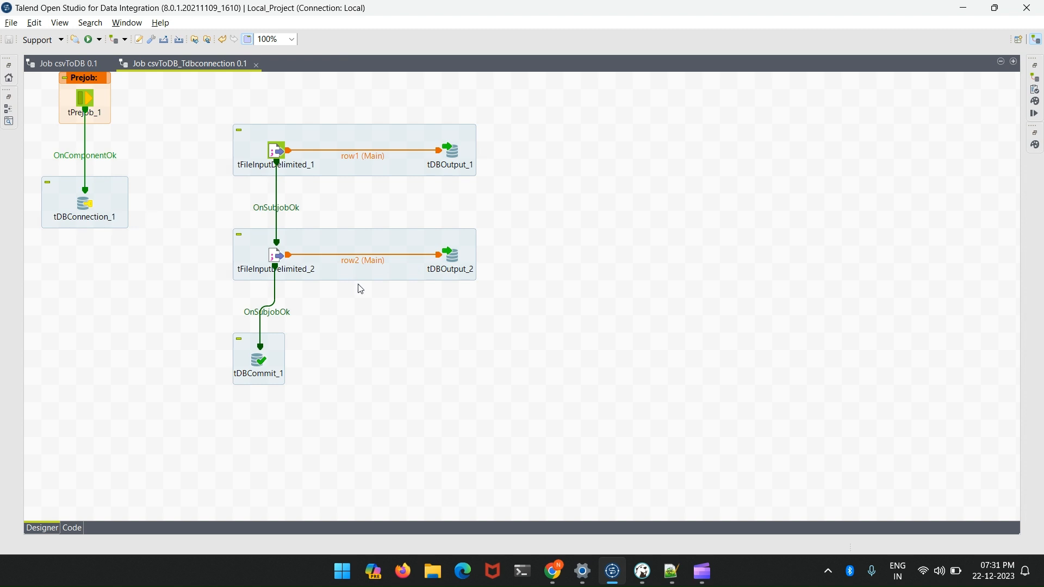
# - Move tDBCommit_1 slightly so that it lines up straight below tFileInputDelimited_2
pyautogui.click(261, 362)
pyautogui.moveTo(268, 349); pyautogui.dragTo(286, 359)
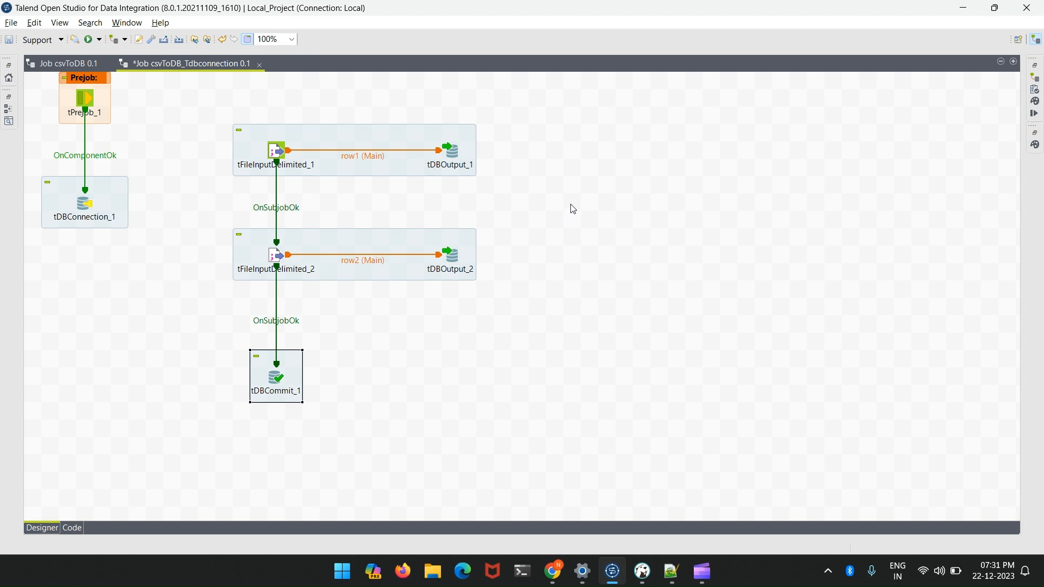
pyautogui.hotkey('alt', 'Tab')
pyautogui.press('Tab')
pyautogui.press('Tab')
pyautogui.press('Tab')
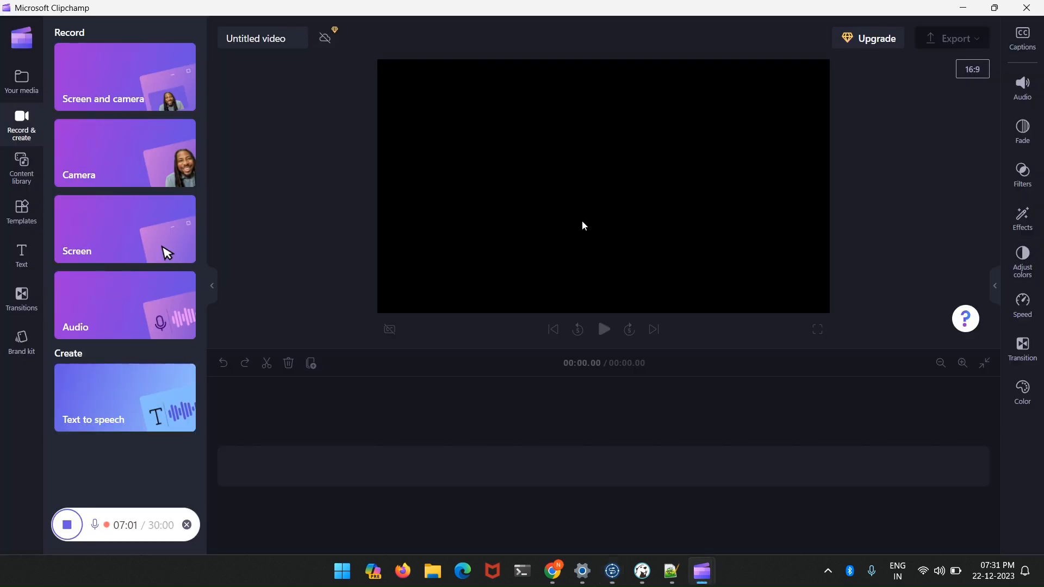